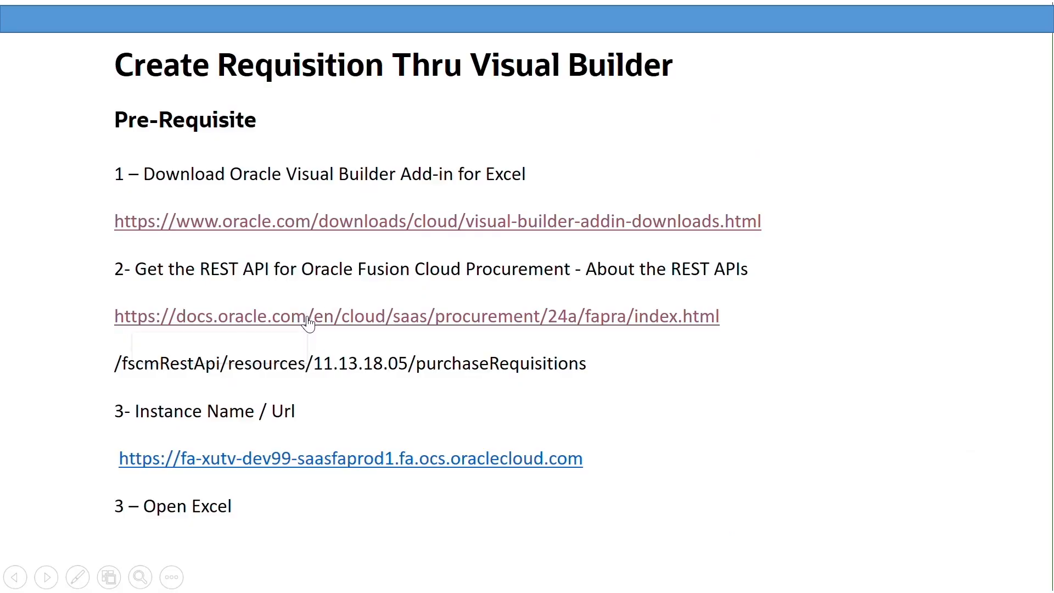
Step: Open the All REST Endpoints page of the Oracle REST API documentation
{"action": "left_click", "coordinate": [307, 317]}
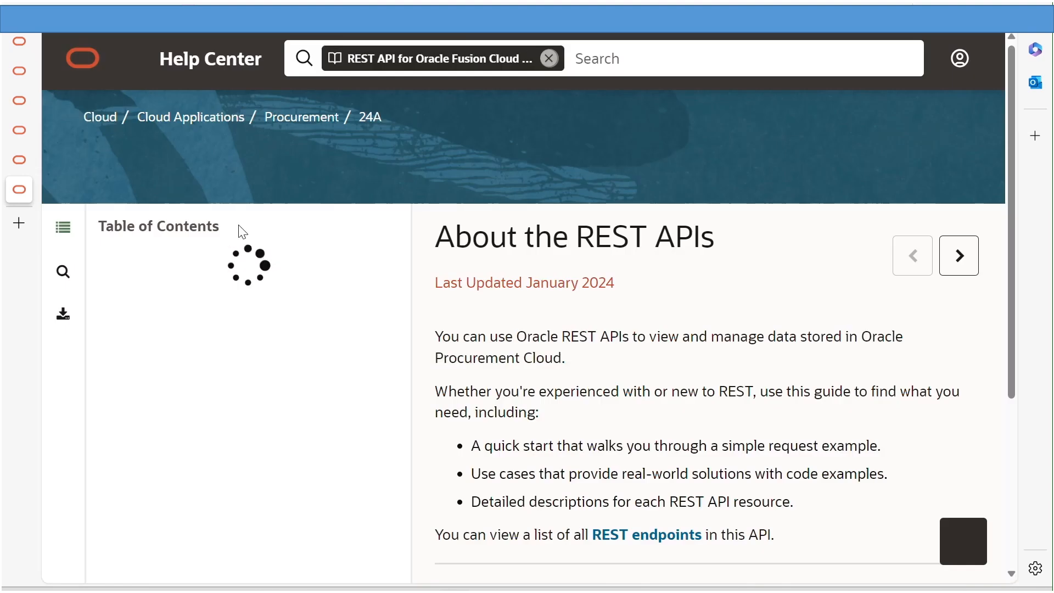
{"action": "left_click", "coordinate": [204, 290]}
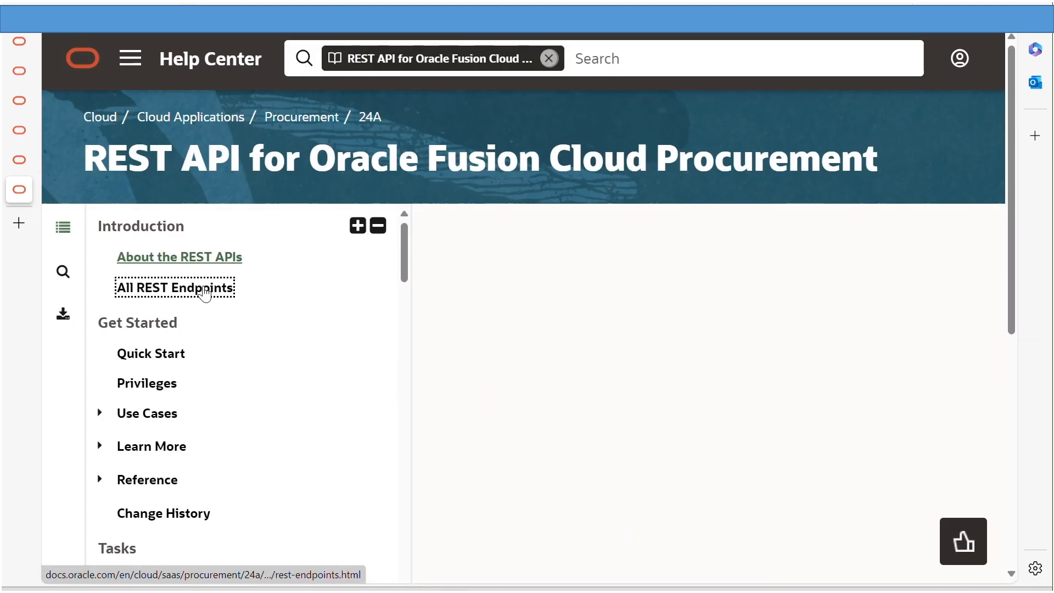
{"action": "left_click_drag", "start_coordinate": [409, 95], "coordinate": [372, 273]}
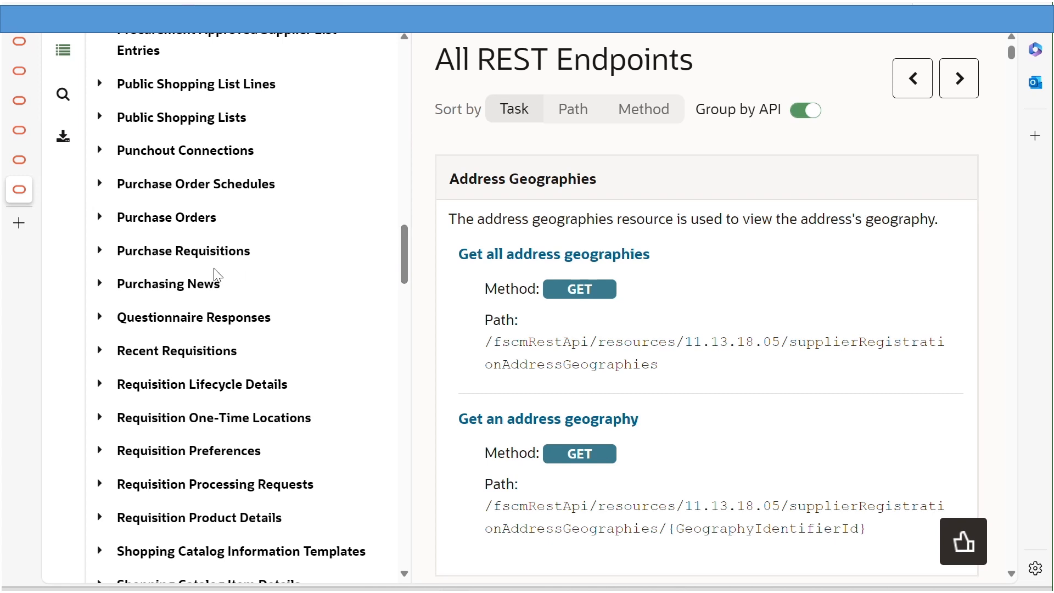
Step: Open Purchase Requisitions' Create one header operation and select its endpoint path
{"action": "left_click", "coordinate": [101, 251]}
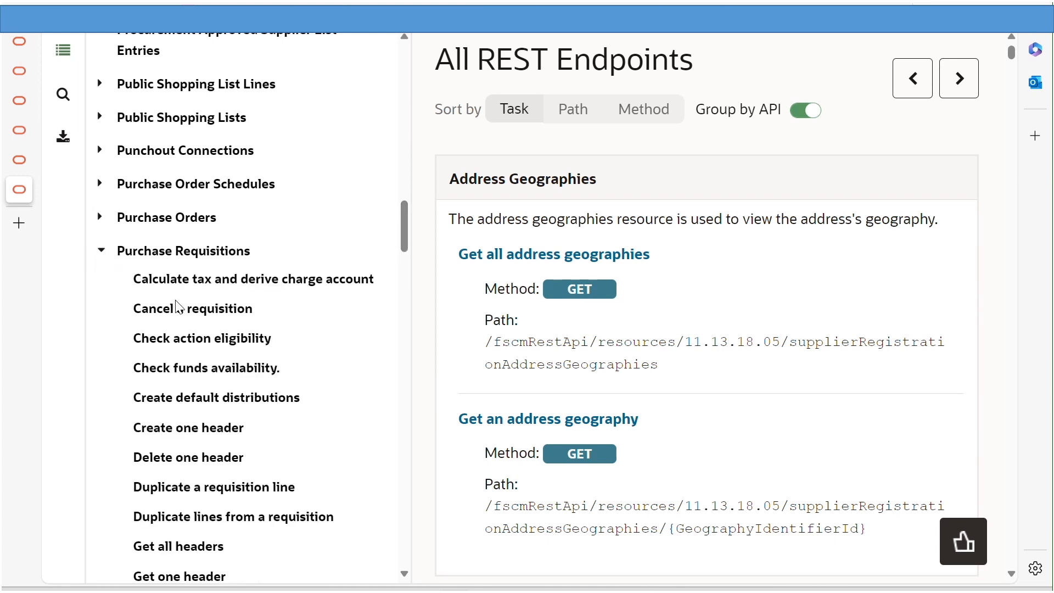
{"action": "left_click", "coordinate": [201, 439]}
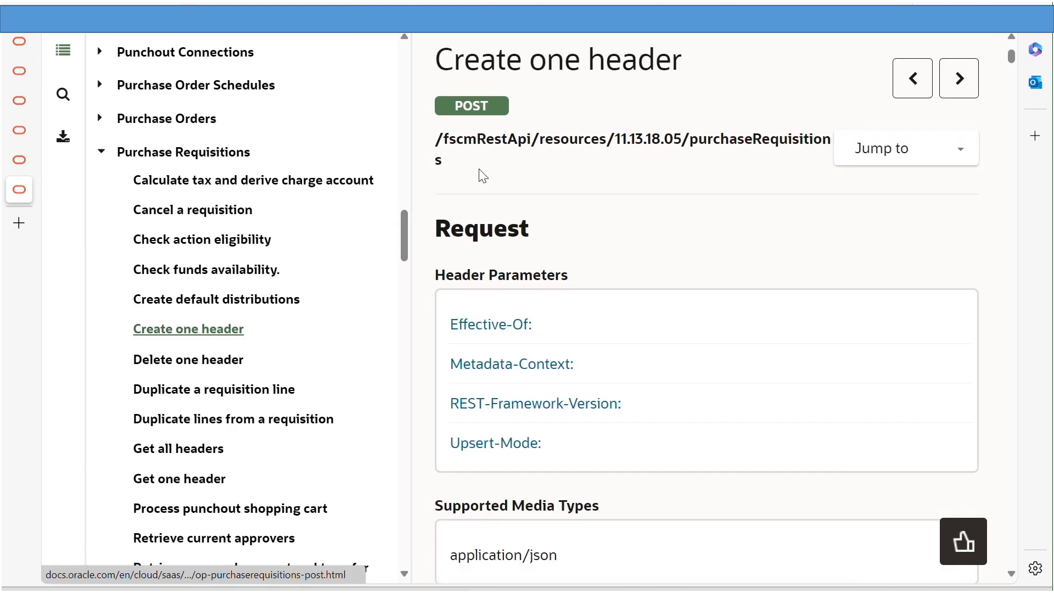
{"action": "left_click_drag", "start_coordinate": [460, 165], "coordinate": [437, 148]}
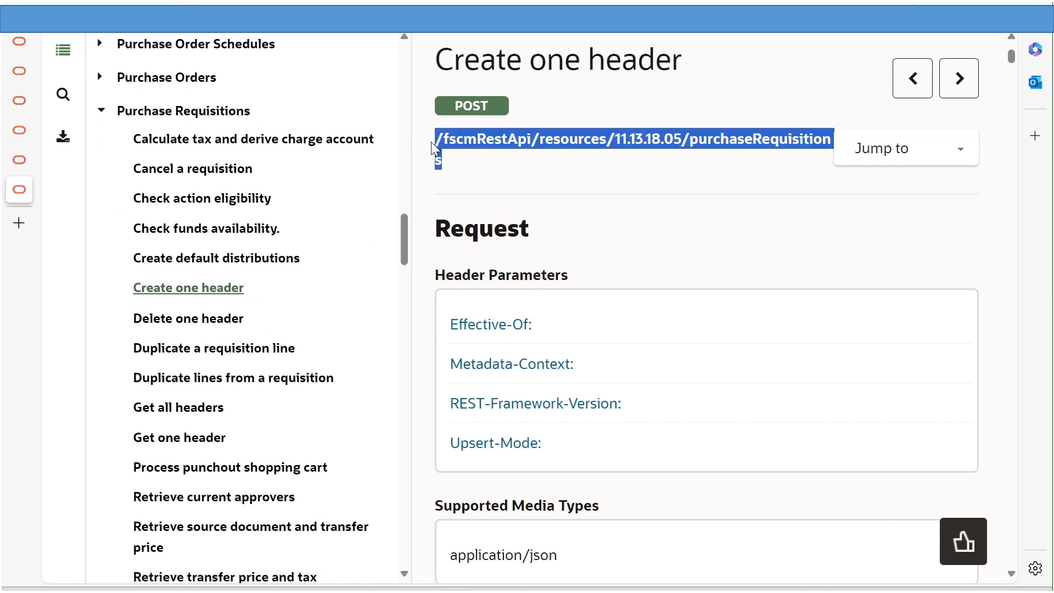
{"action": "mouse_move", "coordinate": [460, 144]}
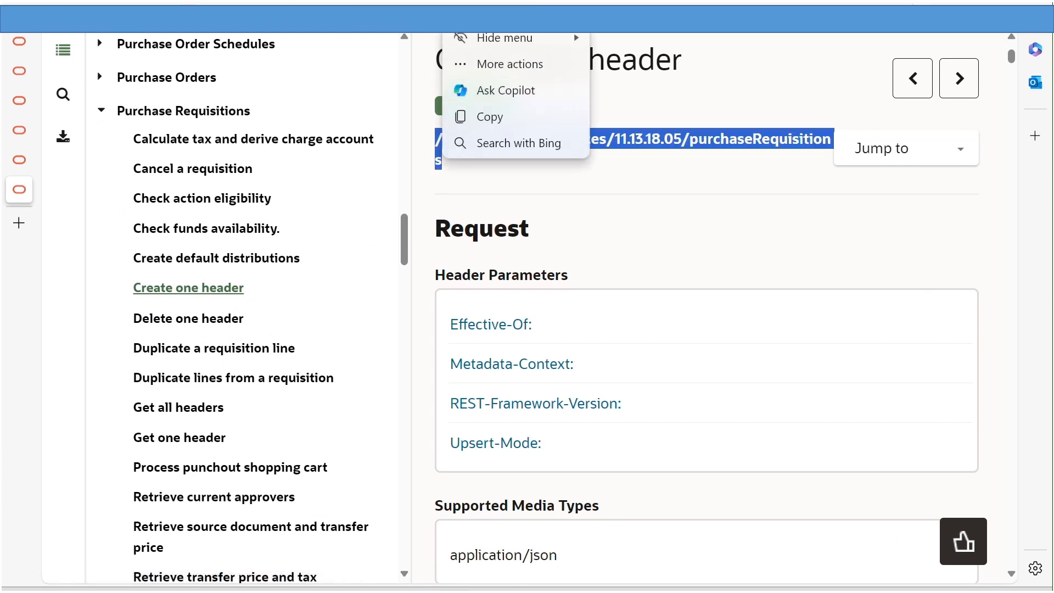
{"action": "key", "text": "alt+Tab"}
{"action": "key", "text": "alt+Tab"}
{"action": "key", "text": "Tab"}
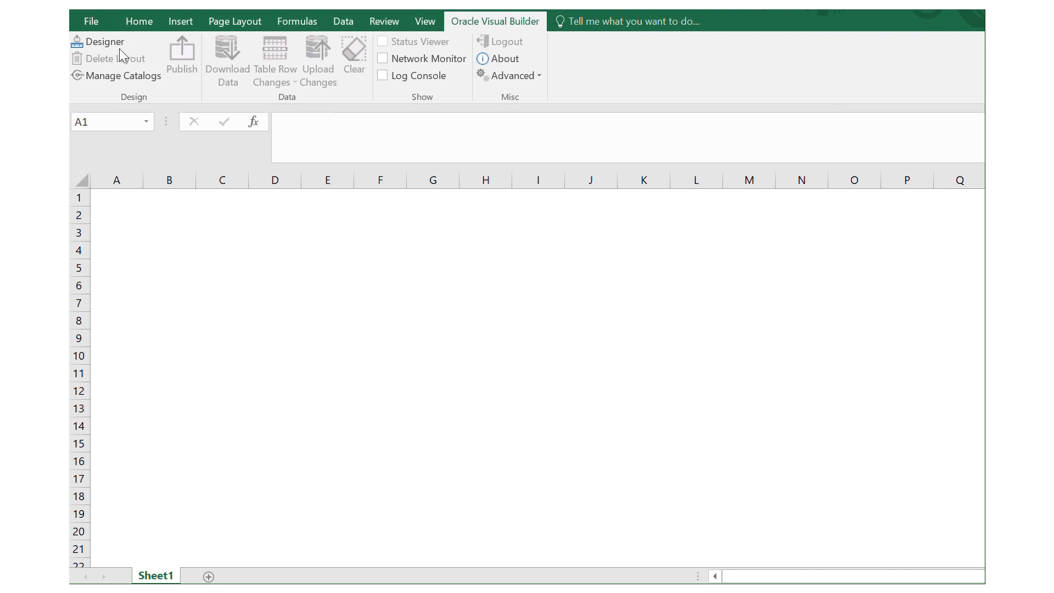
Step: Import a business object catalog from the purchaseRequisitions /describe metadata URL via Manage Catalogs
{"action": "left_click", "coordinate": [124, 79]}
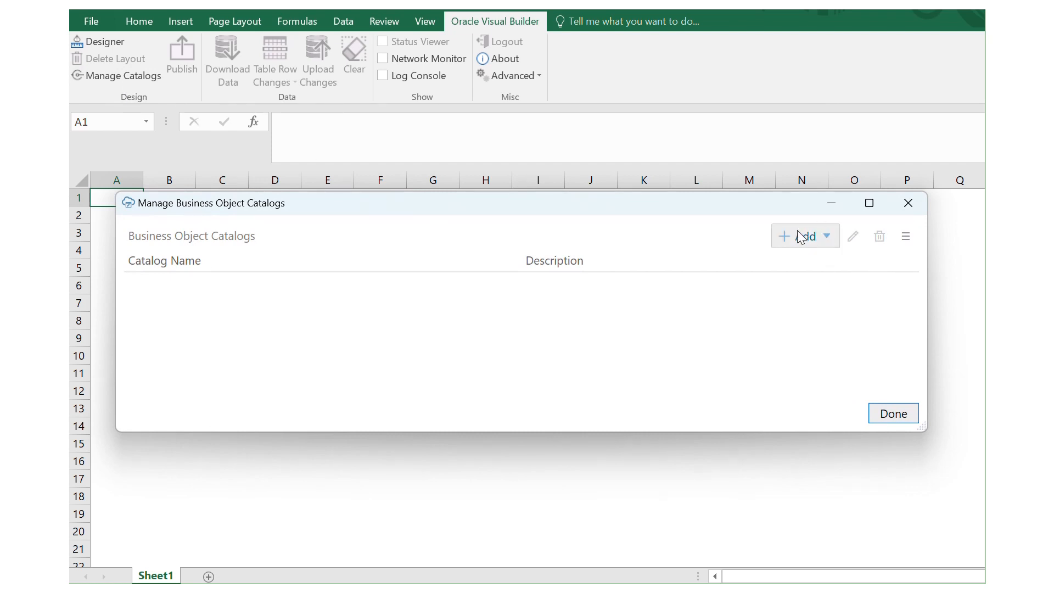
{"action": "left_click", "coordinate": [803, 235]}
{"action": "left_click", "coordinate": [665, 290]}
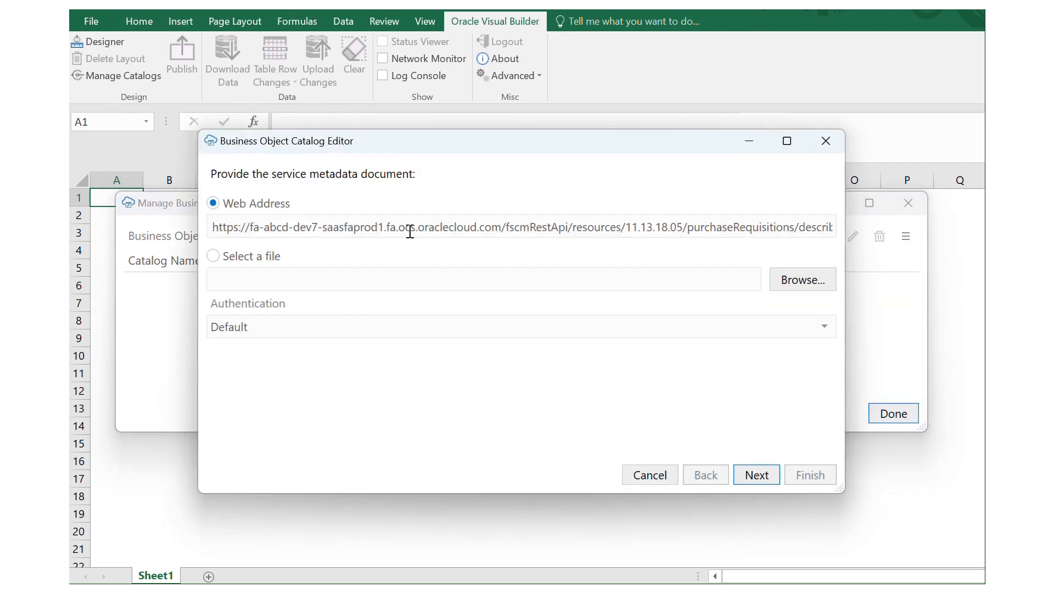
{"action": "left_click_drag", "start_coordinate": [213, 227], "coordinate": [789, 228]}
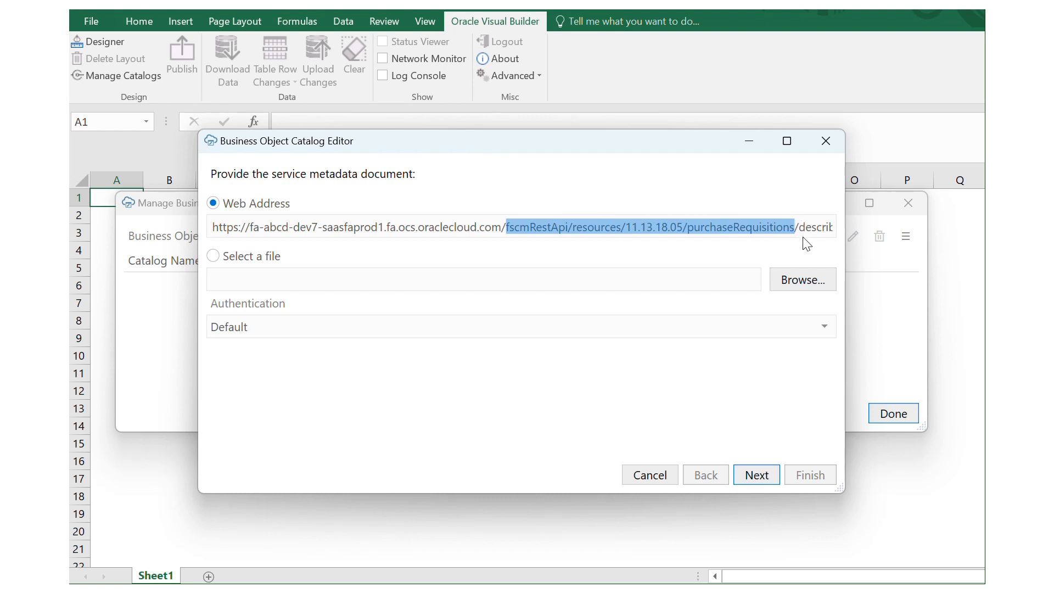
{"action": "left_click_drag", "start_coordinate": [801, 227], "coordinate": [840, 230]}
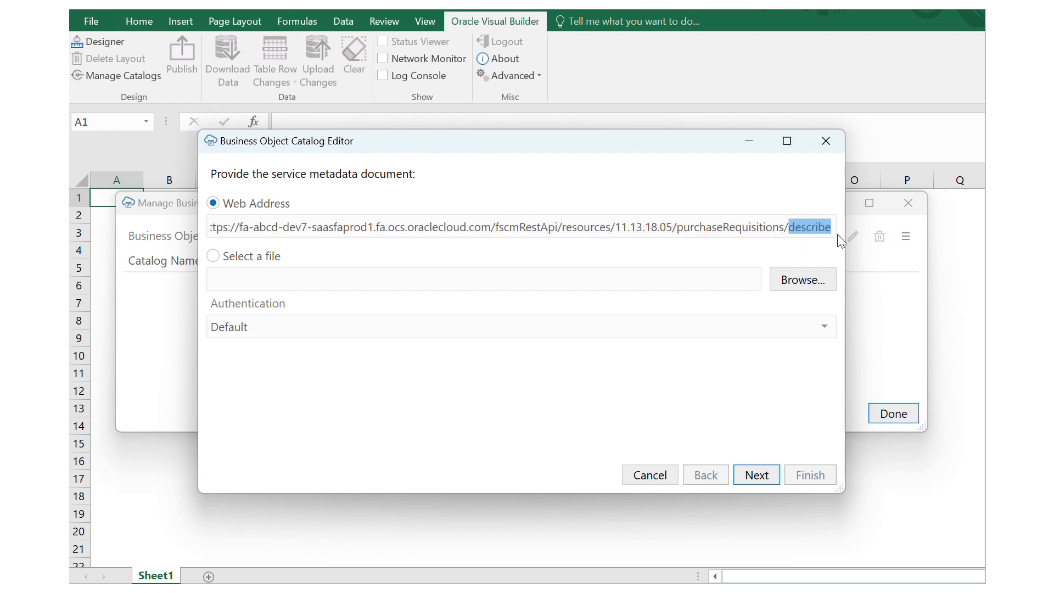
Step: Retrieve the metadata and sign in with the account user name and password to add purchaseRequisitions
{"action": "left_click", "coordinate": [758, 475]}
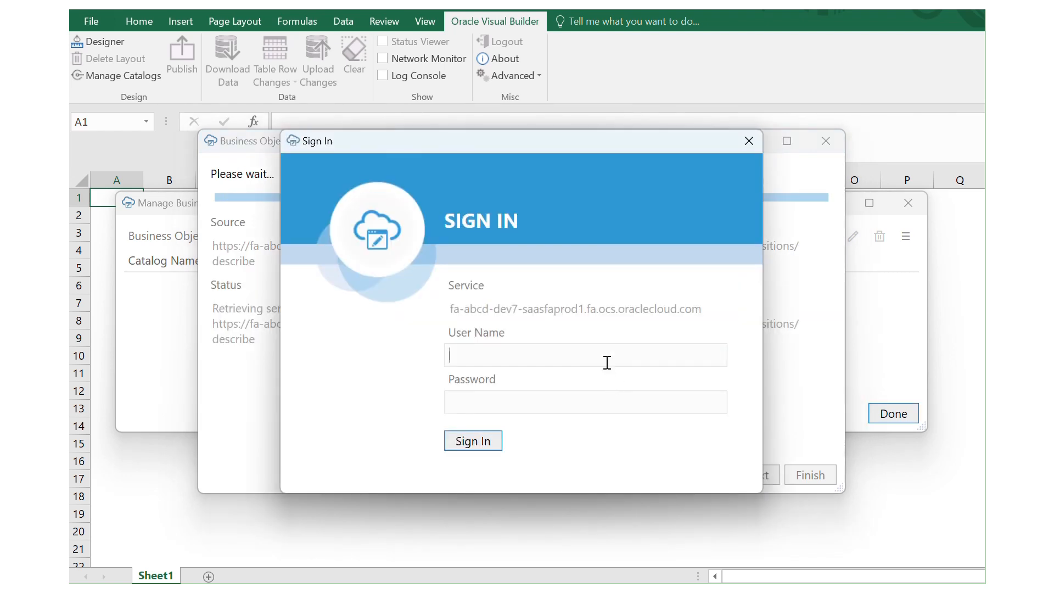
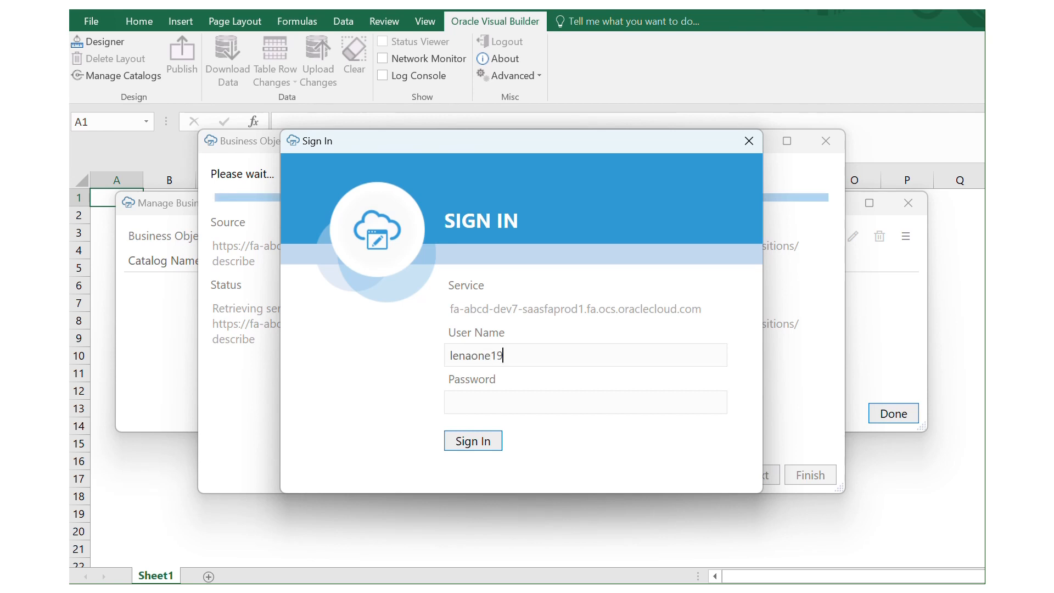
{"action": "key", "text": "Tab"}
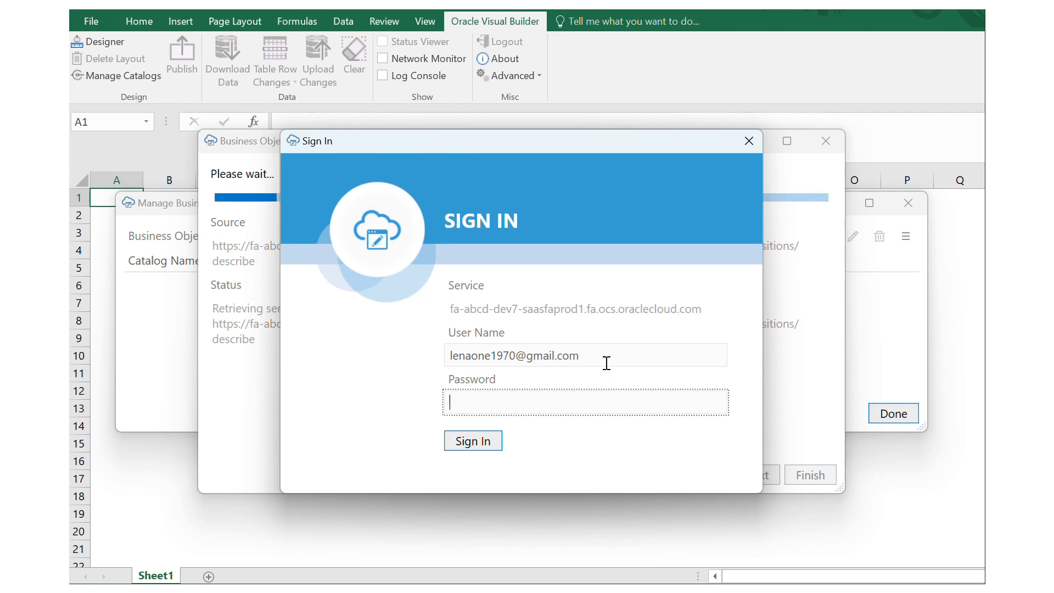
{"action": "type", "text": "••••••••••"}
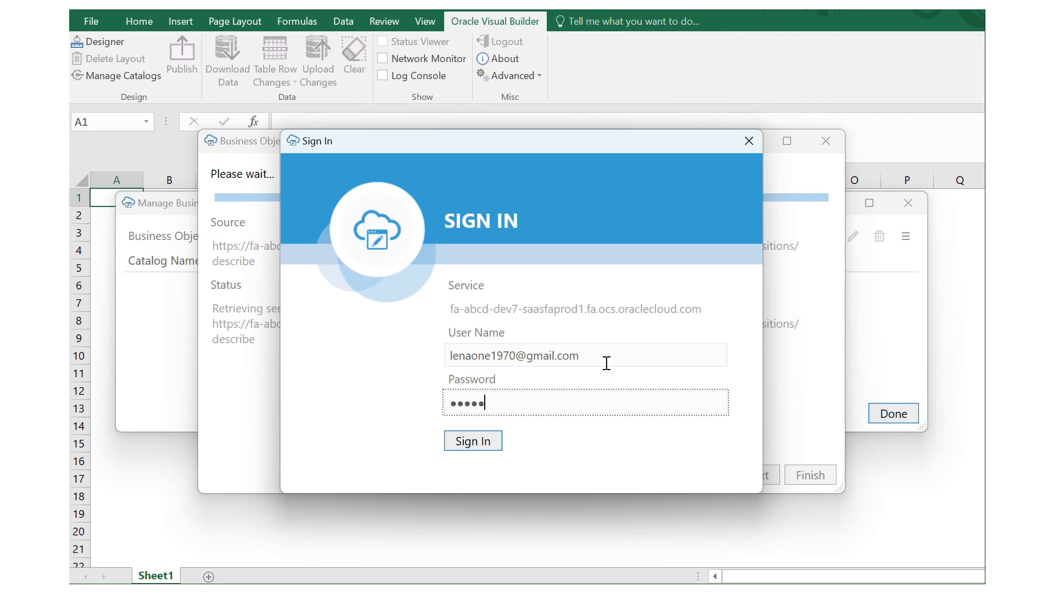
{"action": "type", "text": "•"}
{"action": "left_click", "coordinate": [481, 446]}
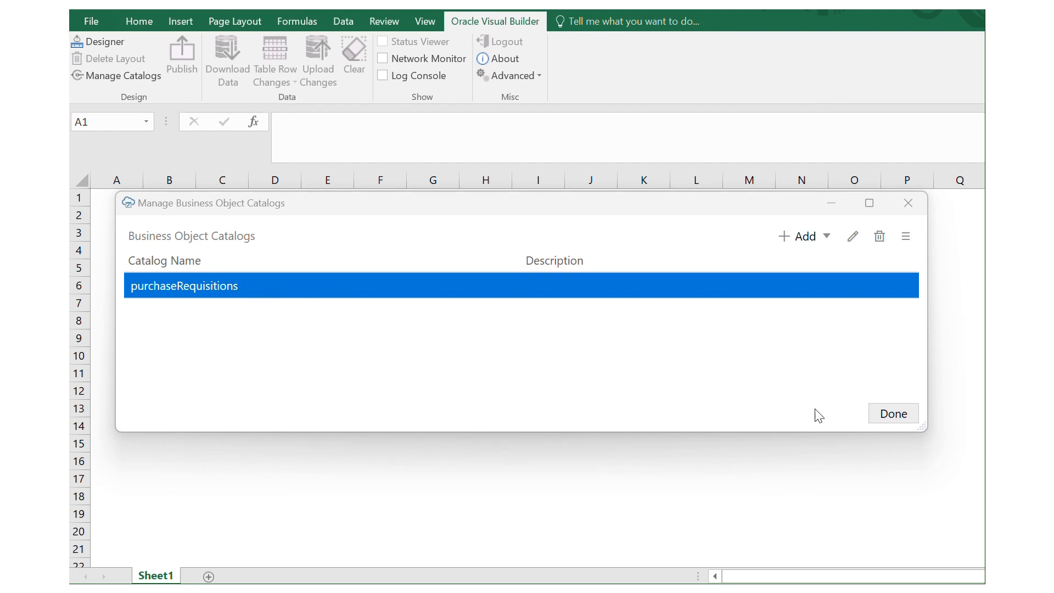
Step: Design a Form-over-Table layout from purchaseRequisitions: Purchase Requisitions form, Lines child table
{"action": "left_click", "coordinate": [886, 413]}
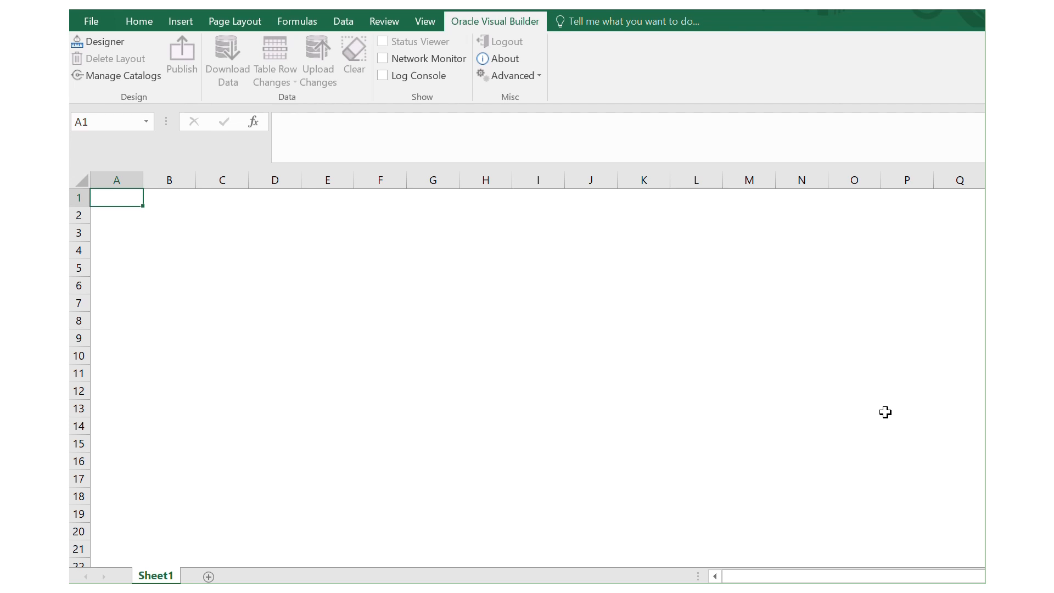
{"action": "left_click", "coordinate": [111, 45]}
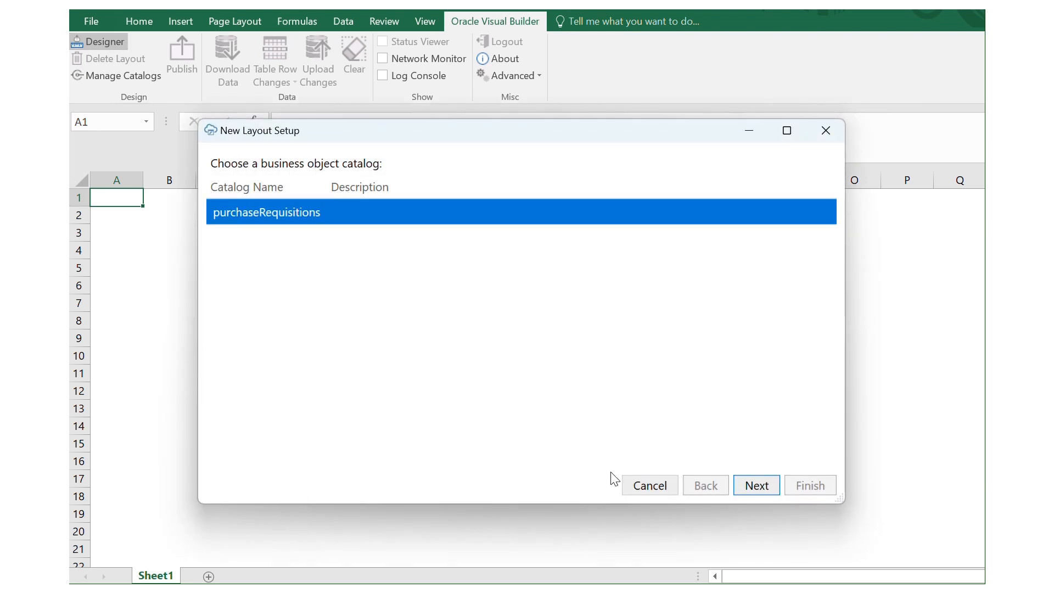
{"action": "left_click", "coordinate": [760, 489]}
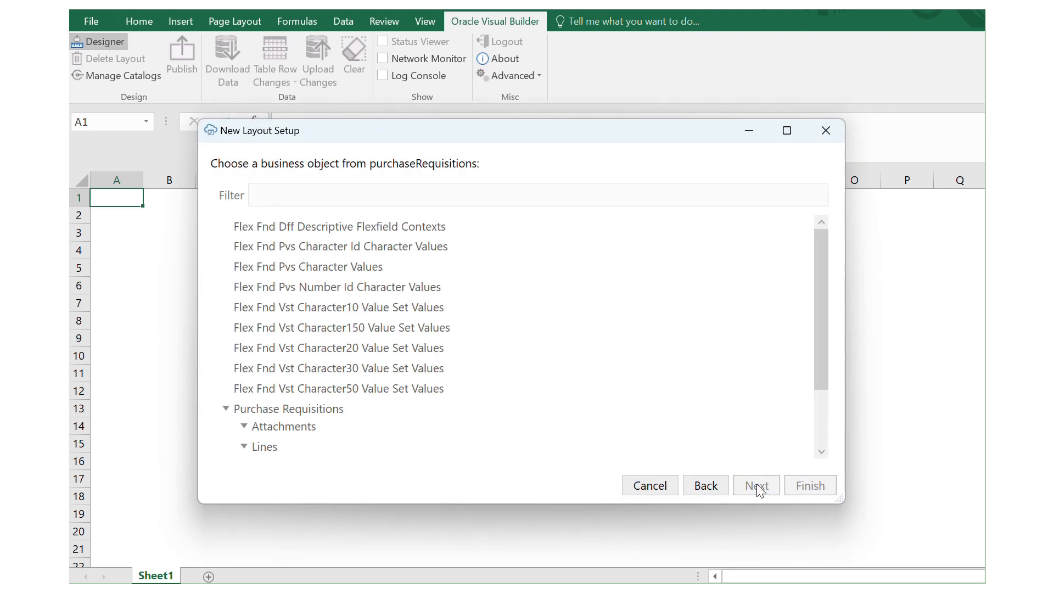
{"action": "left_click", "coordinate": [310, 410]}
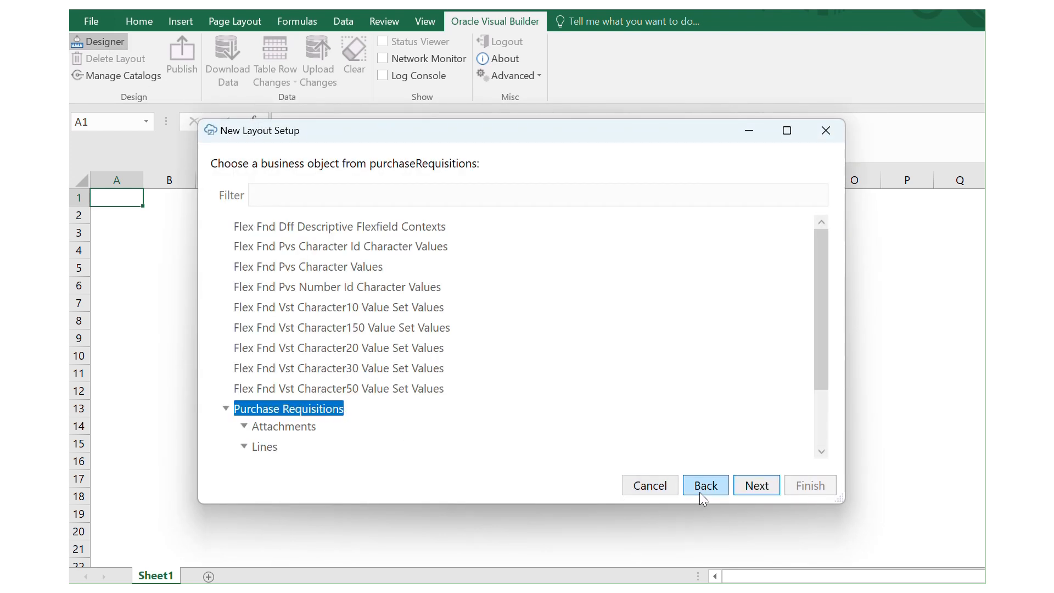
{"action": "left_click", "coordinate": [751, 490]}
{"action": "left_click", "coordinate": [222, 222]}
{"action": "left_click", "coordinate": [756, 490]}
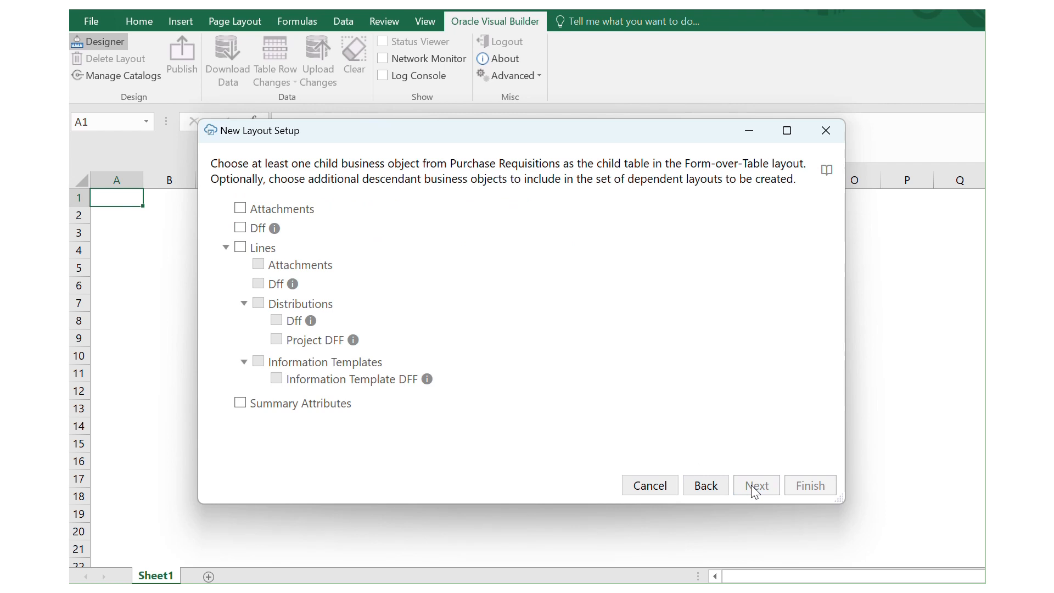
{"action": "left_click", "coordinate": [240, 247]}
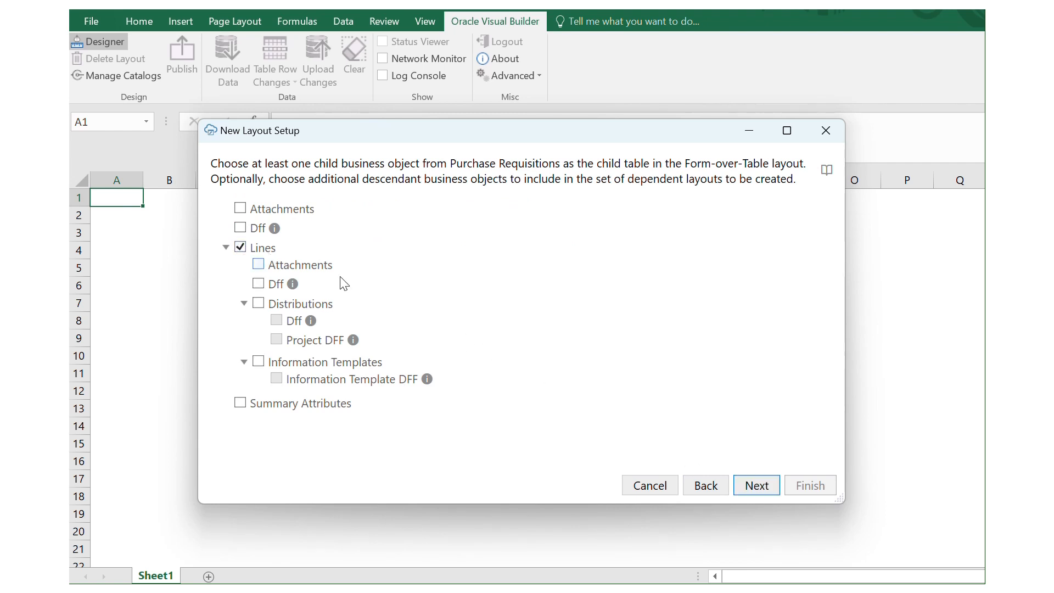
{"action": "left_click", "coordinate": [770, 486]}
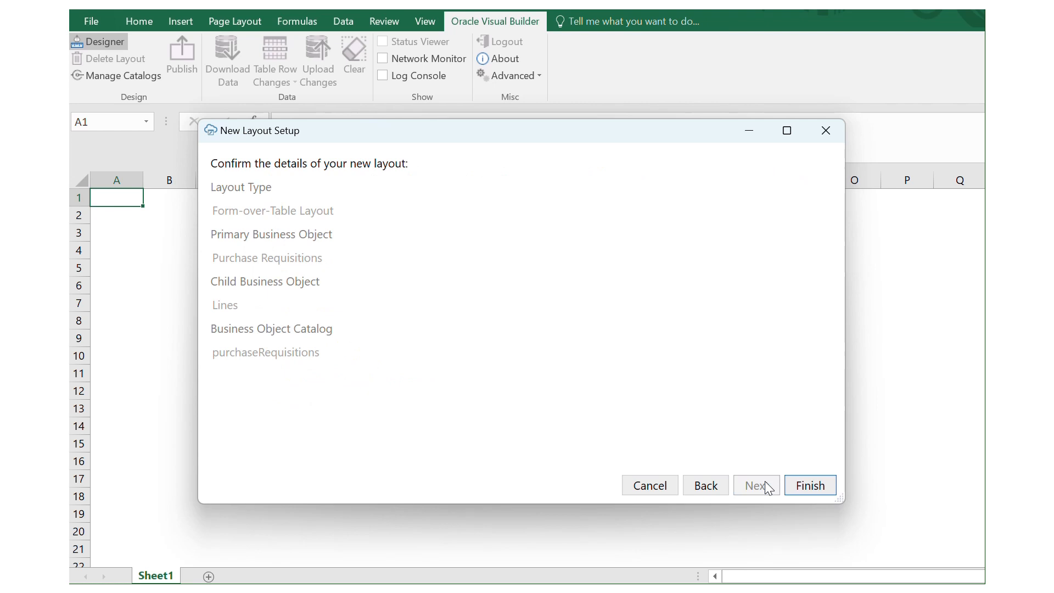
Step: Finish the layout wizard to generate the Purchase Requisitions form and Lines table, then select Description
{"action": "left_click", "coordinate": [792, 485]}
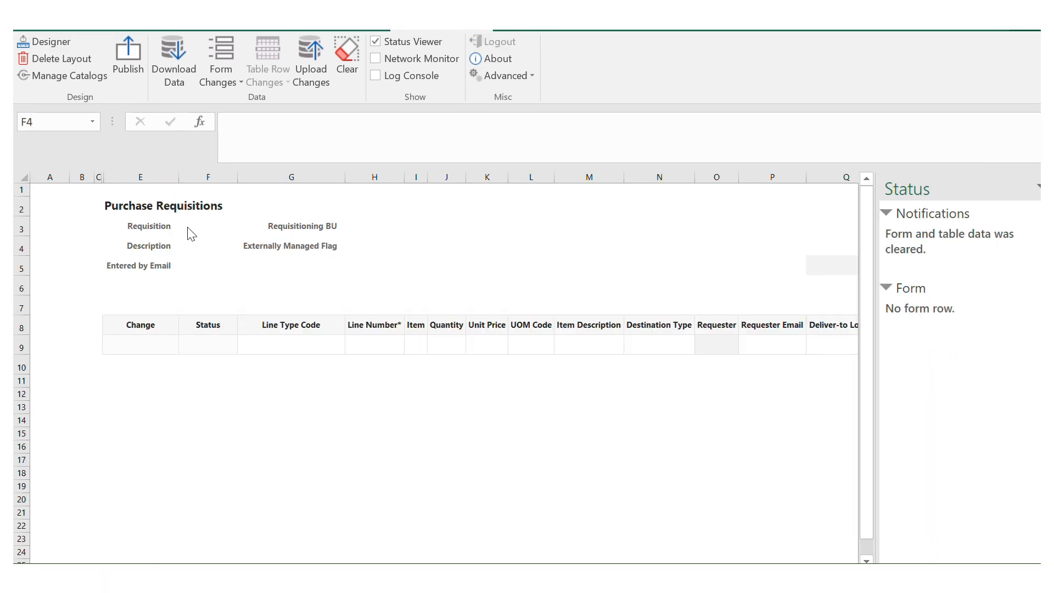
{"action": "left_click", "coordinate": [193, 245]}
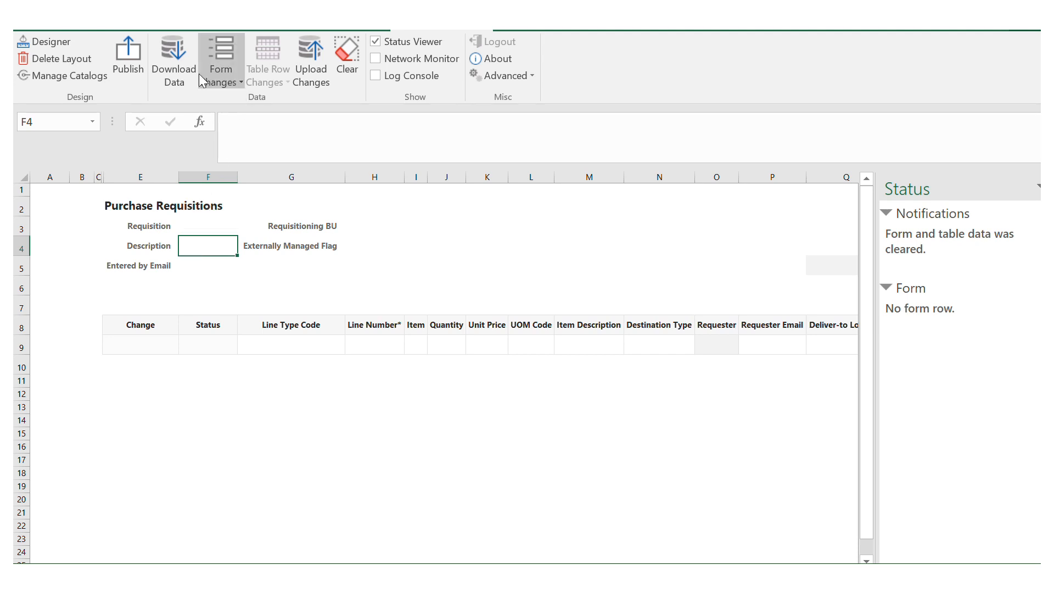
Step: Create a new form row with Description DEMO and the requester's e-mail in Entered by Email
{"action": "left_click", "coordinate": [238, 81]}
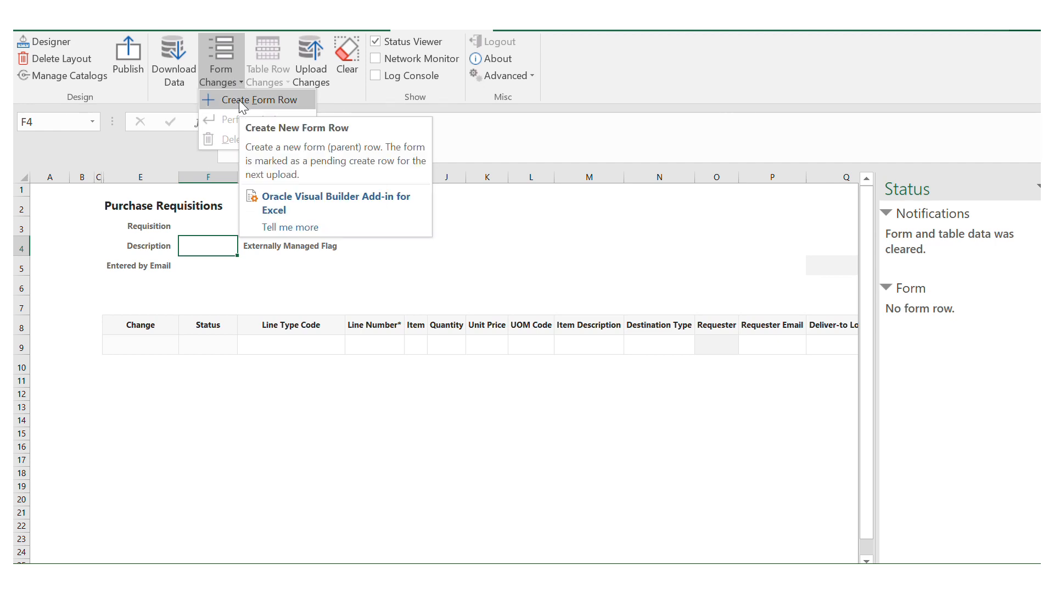
{"action": "left_click", "coordinate": [240, 102]}
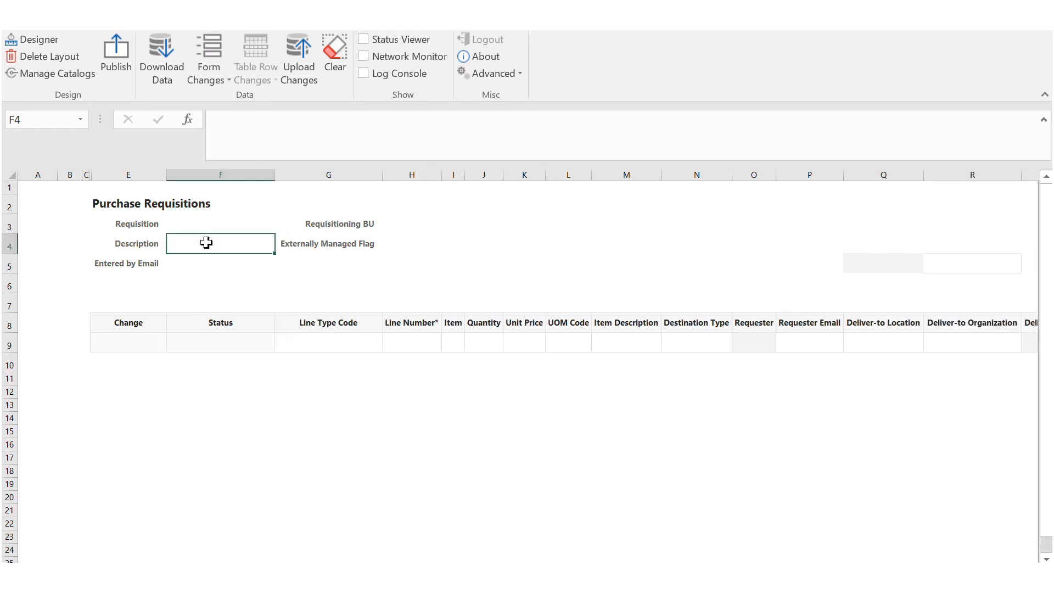
{"action": "type", "text": "DEMO"}
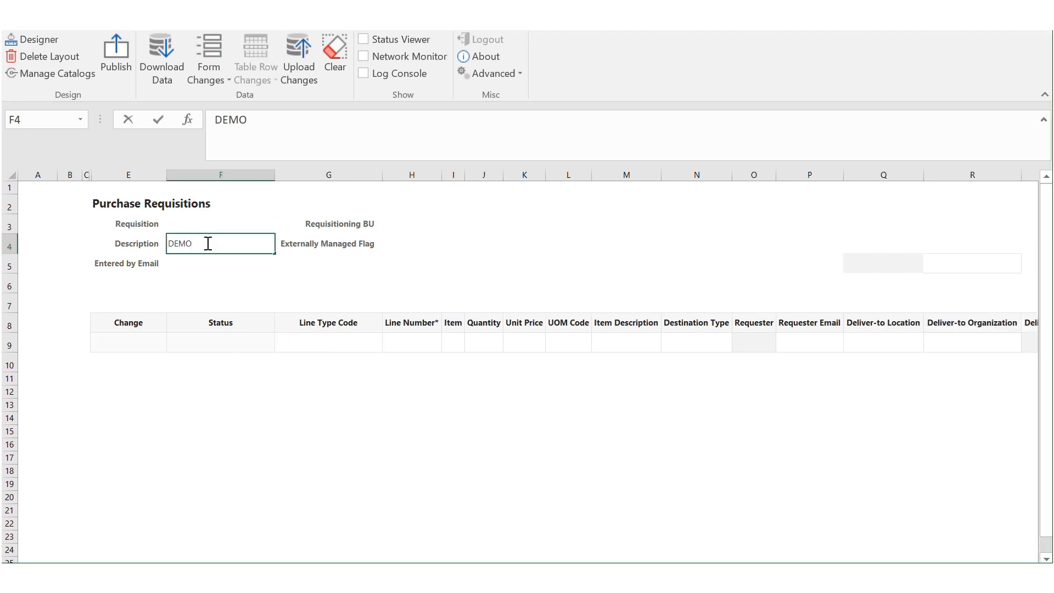
{"action": "left_click", "coordinate": [413, 223]}
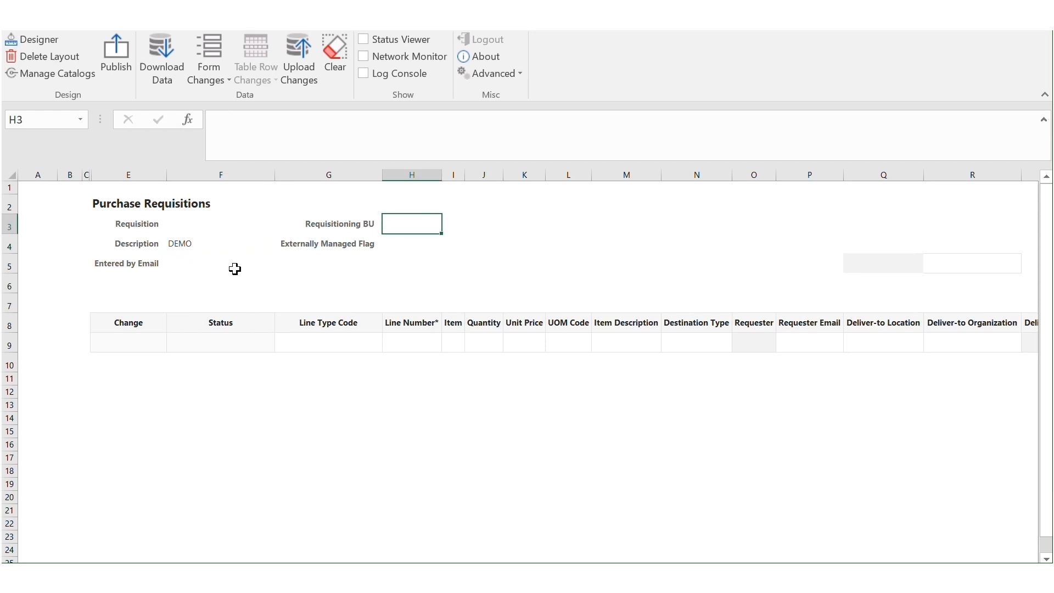
{"action": "left_click", "coordinate": [235, 268]}
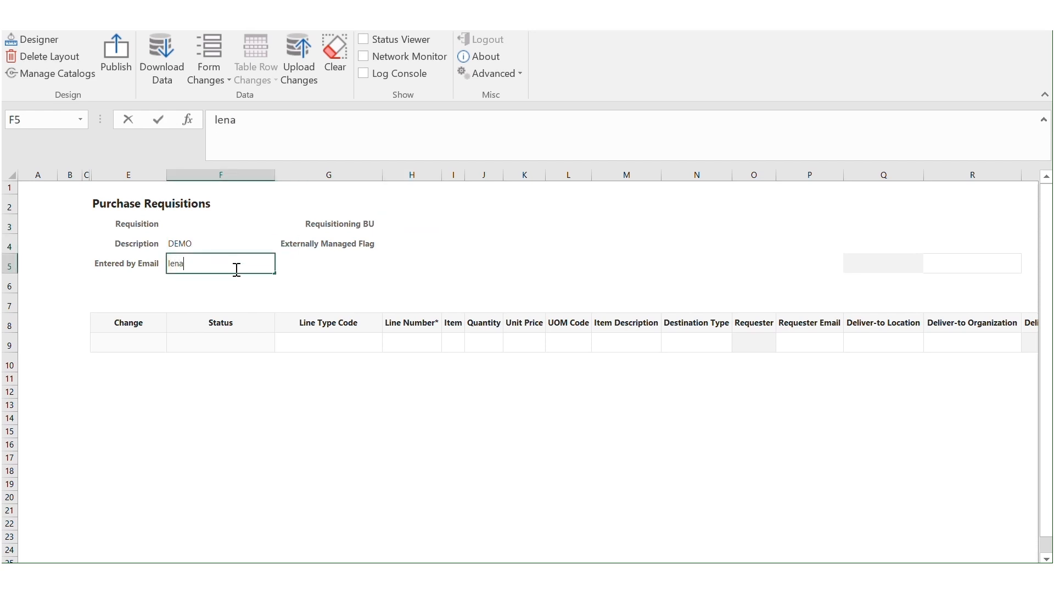
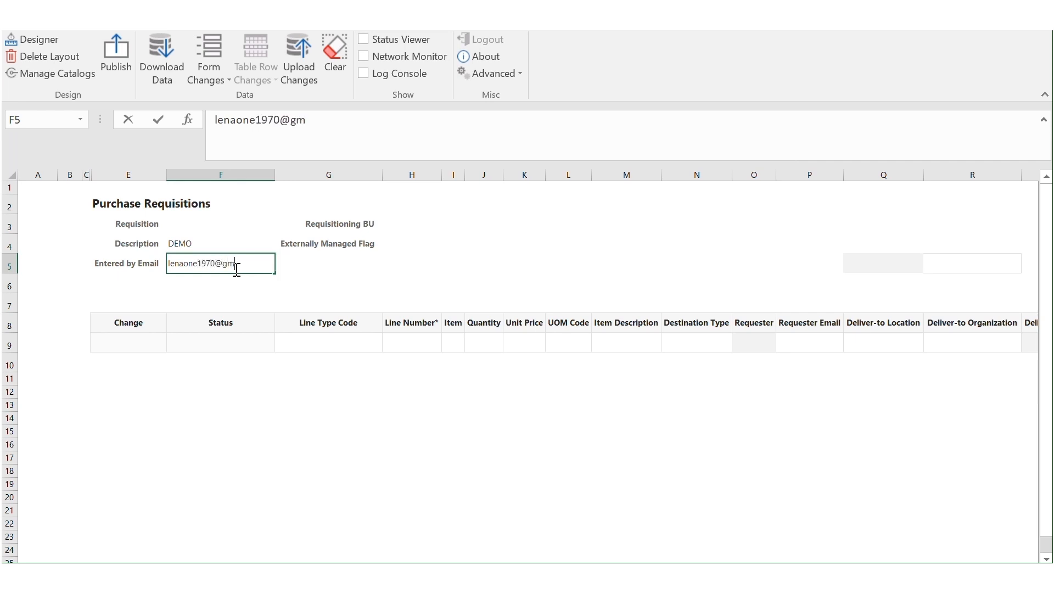
{"action": "left_click", "coordinate": [407, 225]}
Step: Set Requisitioning BU to Greenwood Wholesale LLC by pasting the full name
{"action": "double_click", "coordinate": [407, 226]}
{"action": "type", "text": "Gree"}
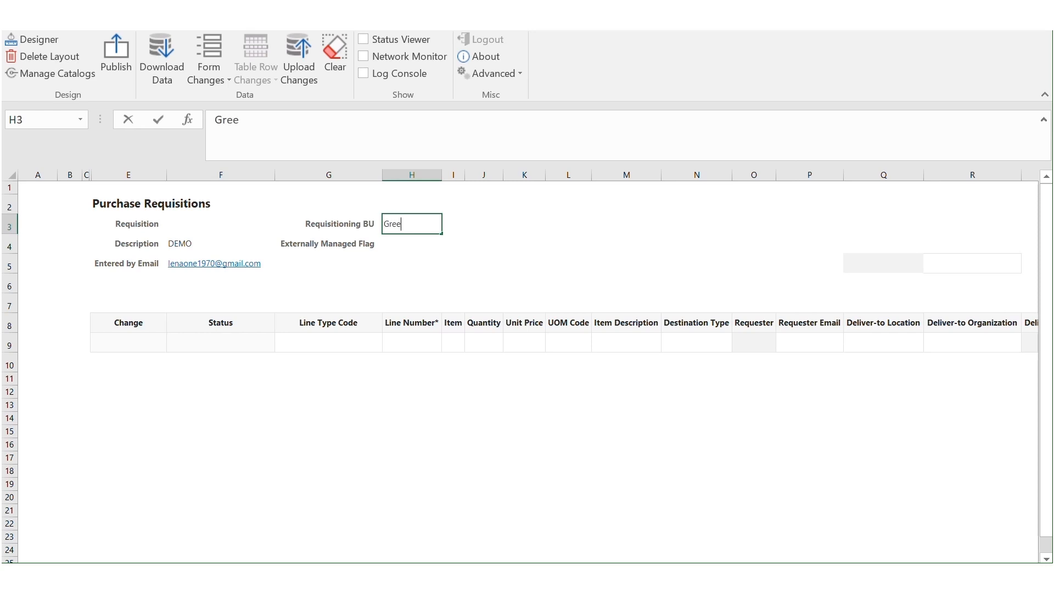
{"action": "key", "text": "Return"}
{"action": "left_click", "coordinate": [394, 227]}
{"action": "key", "text": "BackSpace"}
{"action": "type", "text": "Greenwood Wholesale LLC"}
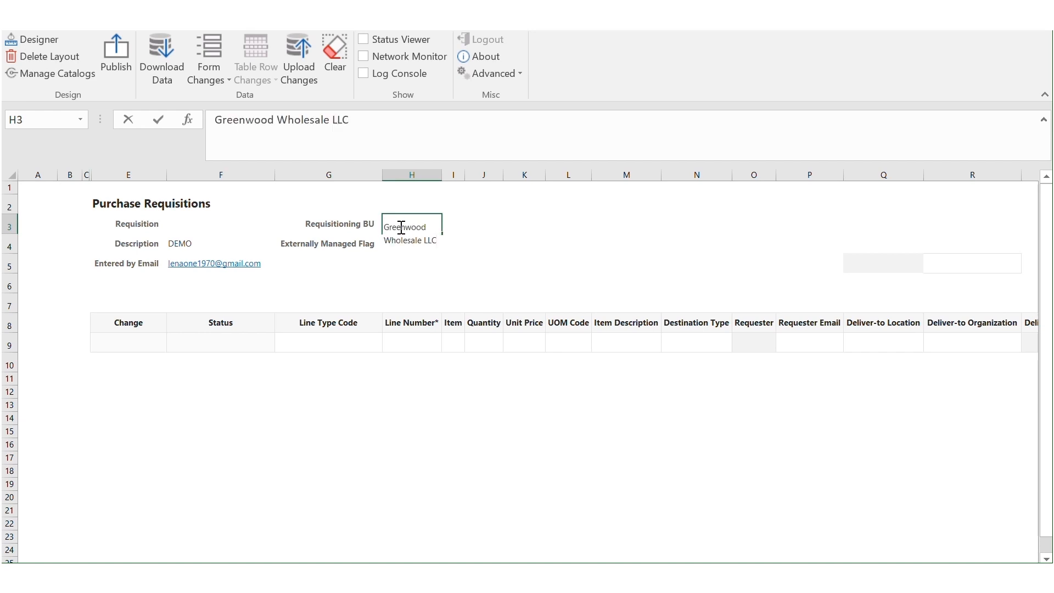
{"action": "left_click_drag", "start_coordinate": [453, 175], "coordinate": [468, 195]}
{"action": "left_click", "coordinate": [454, 188]}
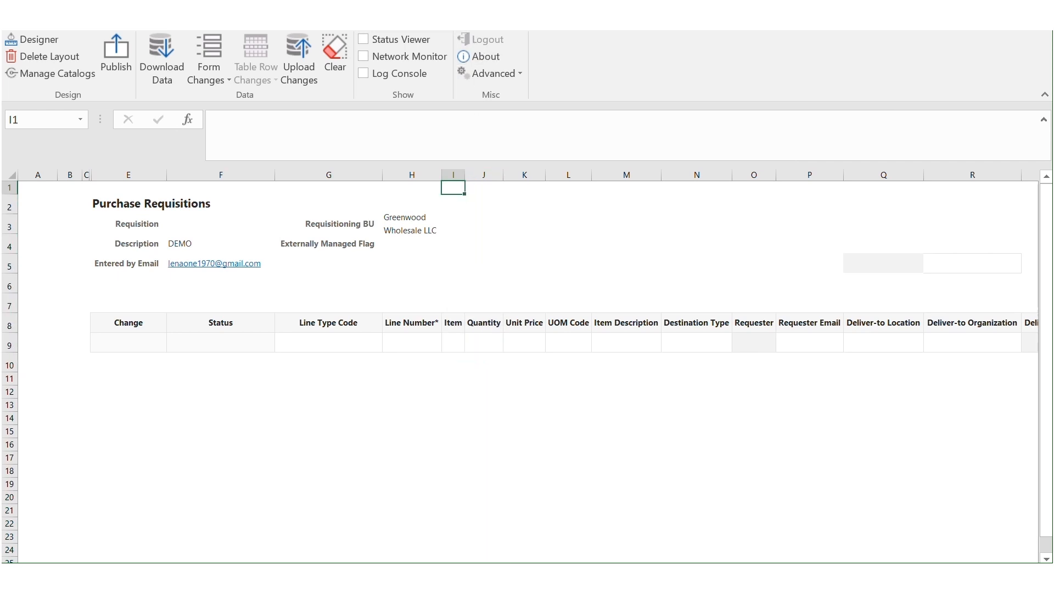
{"action": "left_click", "coordinate": [412, 224]}
Step: Enter Goods as the Line Type Code in cell G9
{"action": "left_click", "coordinate": [329, 346]}
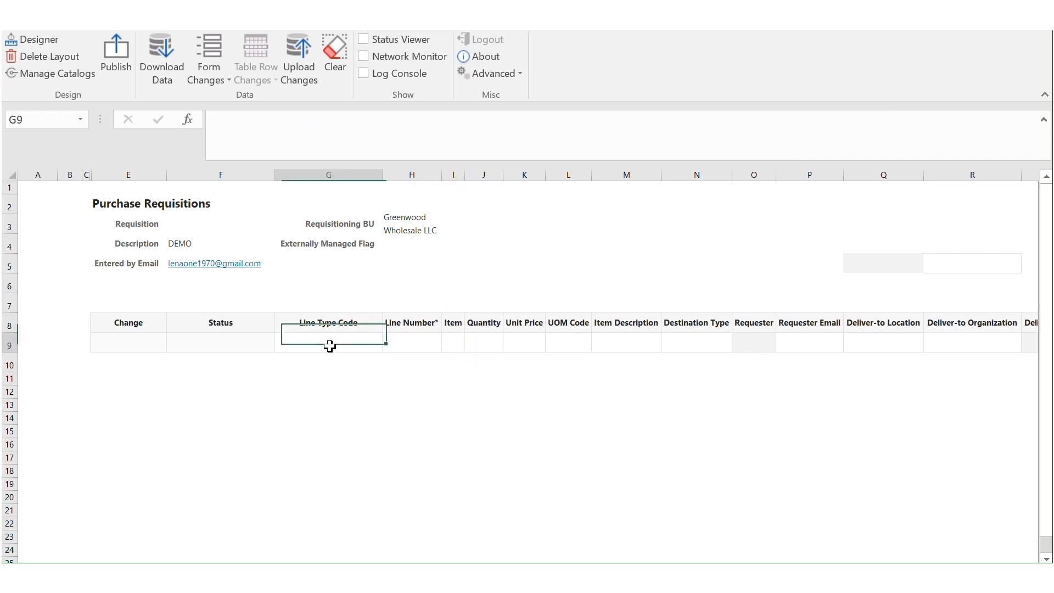
{"action": "double_click", "coordinate": [330, 347]}
{"action": "type", "text": "Goods"}
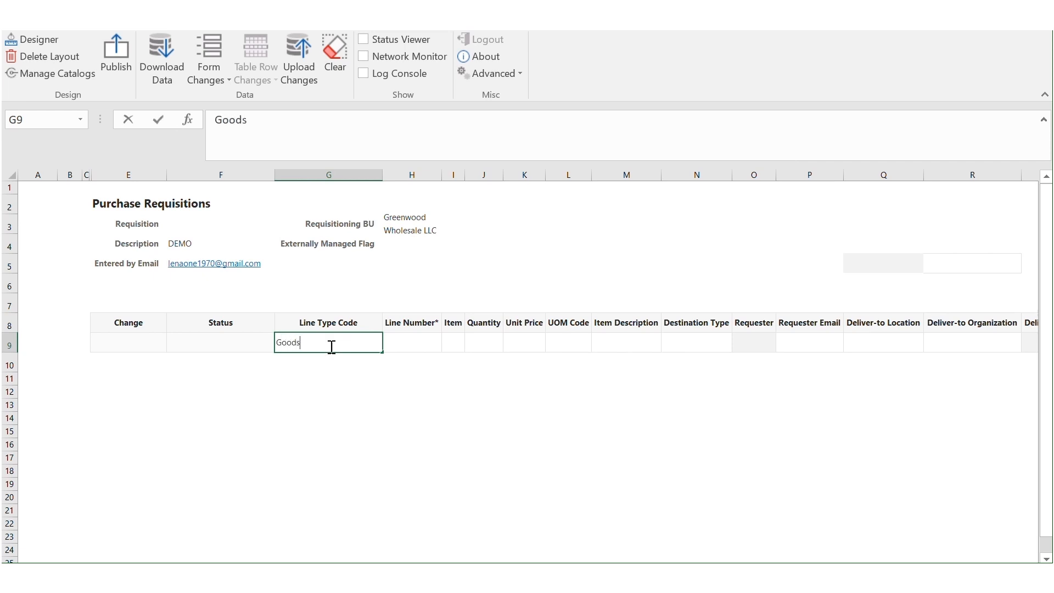
{"action": "key", "text": "Return"}
{"action": "left_click", "coordinate": [330, 346]}
{"action": "left_click", "coordinate": [314, 344]}
Step: Paste the copied line data (KKUCON00001, 10 at 1,000.00) into row 9 and autofit column I
{"action": "key", "text": "alt+Tab"}
{"action": "key", "text": "alt+Tab"}
{"action": "left_click", "coordinate": [318, 343]}
{"action": "key", "text": "ctrl+v"}
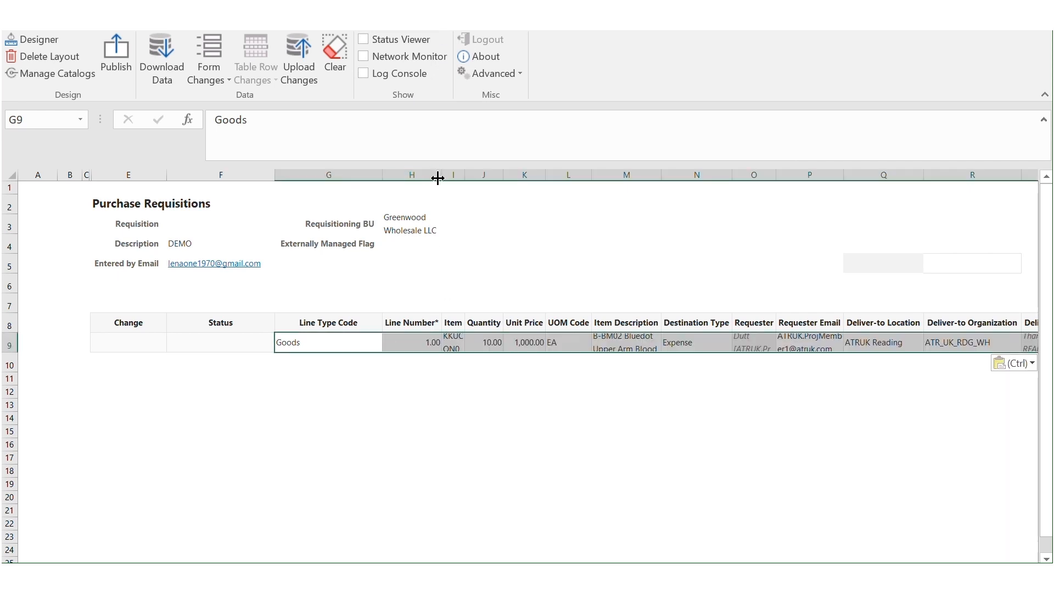
{"action": "double_click", "coordinate": [465, 175]}
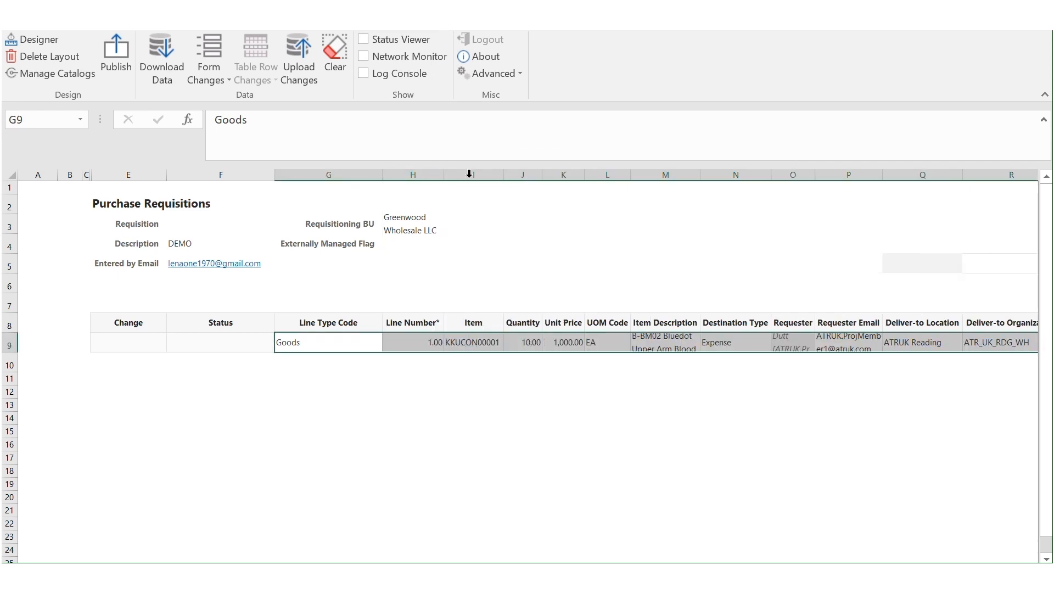
Step: Clear the Requester and Deliver-to Address values in row 9
{"action": "left_click", "coordinate": [473, 345]}
{"action": "key", "text": "Tab"}
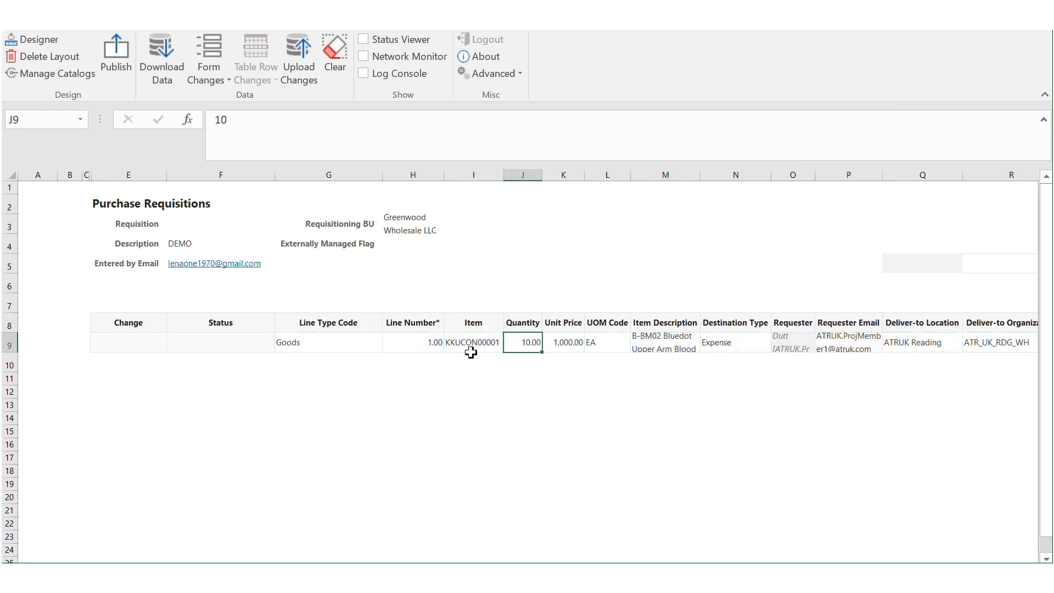
{"action": "key", "text": "Tab"}
{"action": "key", "text": "Tab"}
{"action": "key", "text": "Tab"}
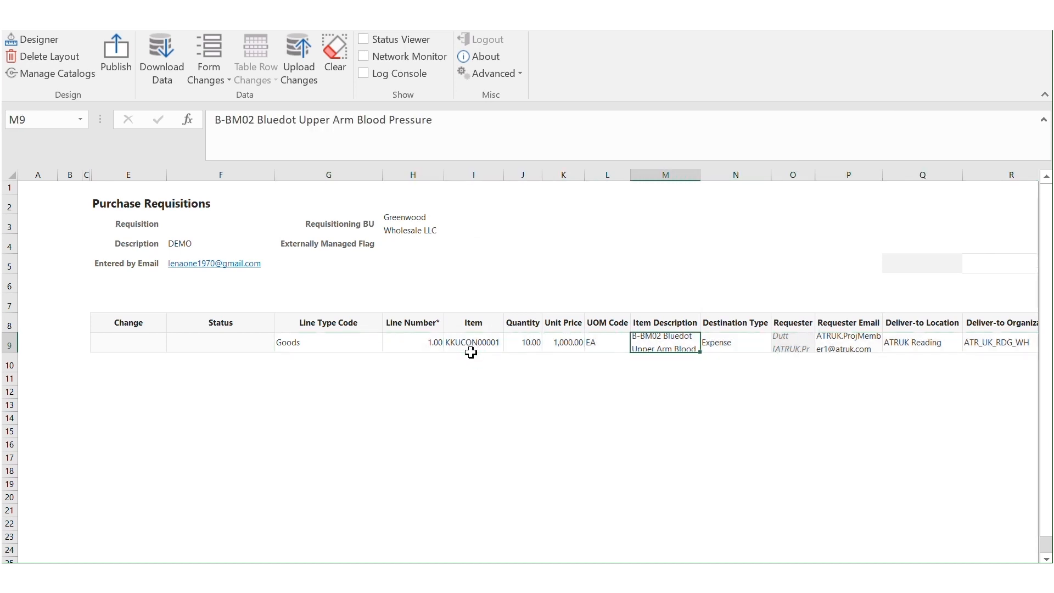
{"action": "key", "text": "Tab"}
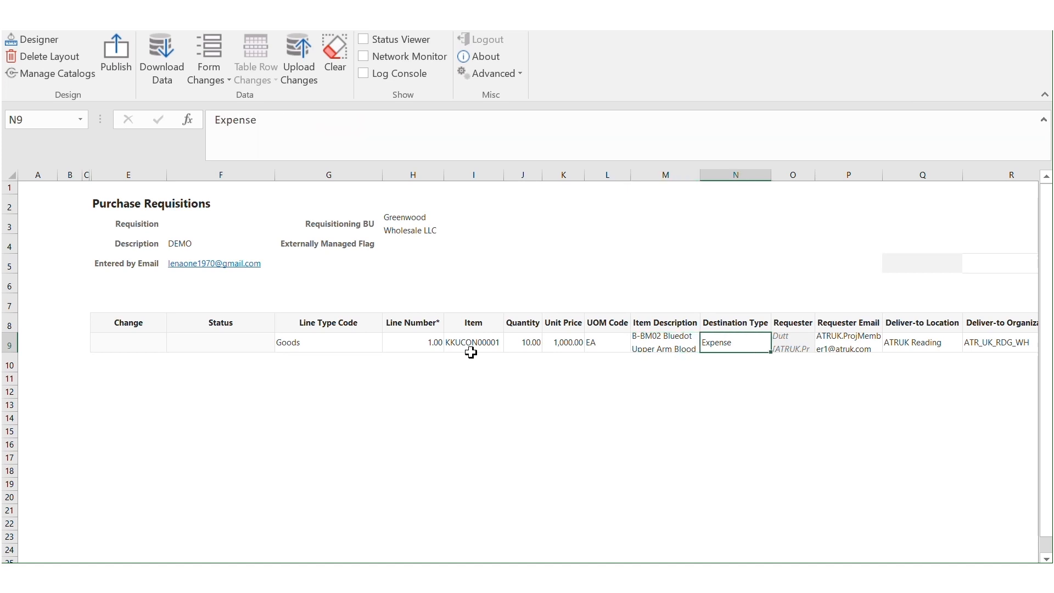
{"action": "key", "text": "Tab"}
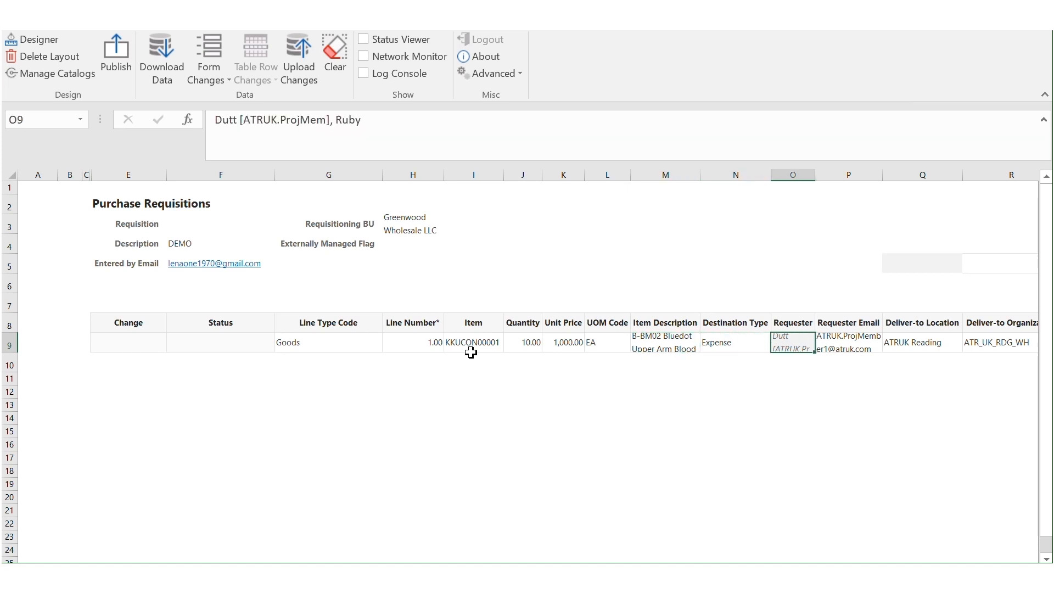
{"action": "key", "text": "BackSpace"}
{"action": "key", "text": "Tab"}
{"action": "key", "text": "Tab"}
{"action": "key", "text": "Tab"}
{"action": "key", "text": "Tab"}
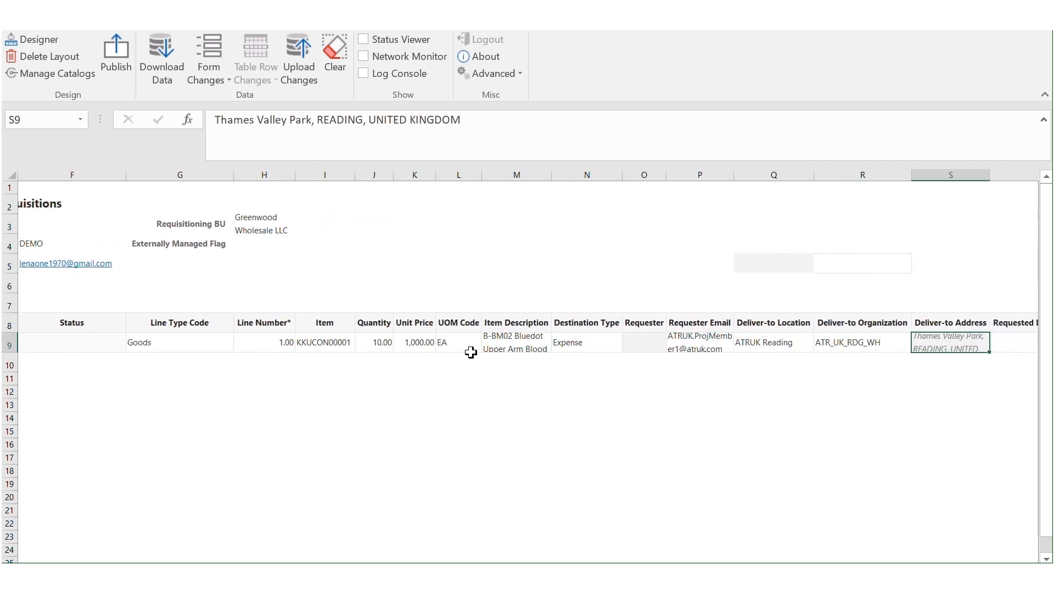
{"action": "key", "text": "BackSpace"}
{"action": "key", "text": "Tab"}
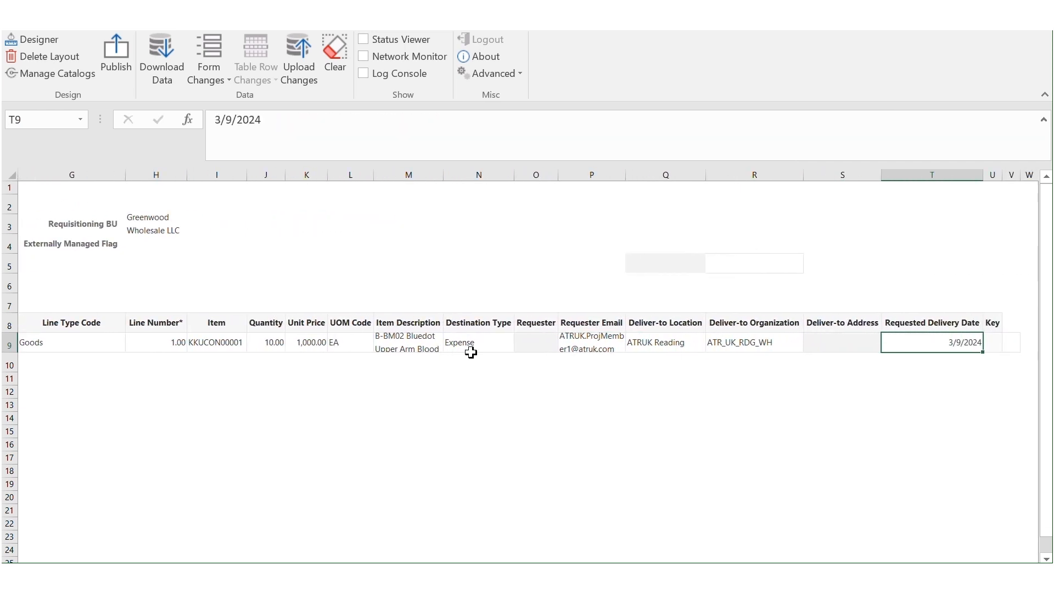
{"action": "key", "text": "Tab"}
{"action": "key", "text": "shift+Tab"}
{"action": "key", "text": "shift+Tab"}
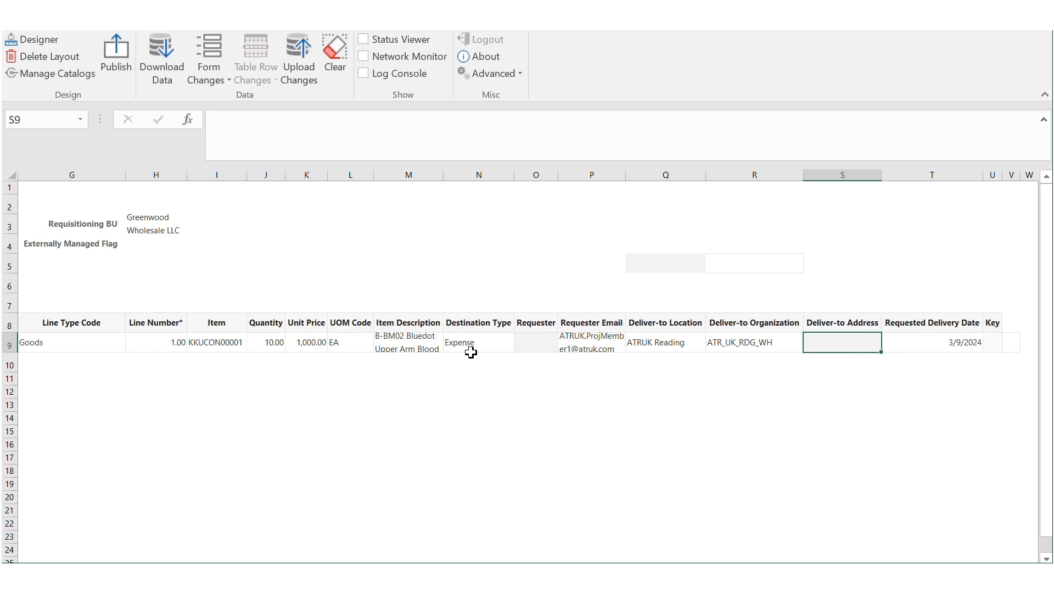
{"action": "key", "text": "shift+Tab"}
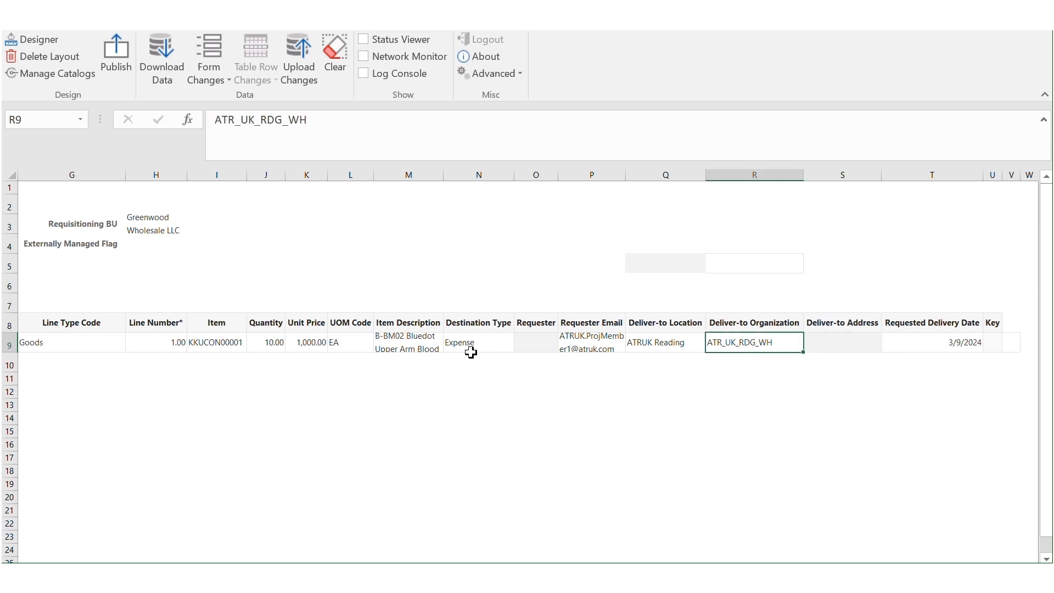
{"action": "key", "text": "shift+Tab"}
{"action": "key", "text": "shift+Tab"}
{"action": "key", "text": "shift+Tab"}
{"action": "key", "text": "shift+Tab"}
{"action": "key", "text": "shift+Tab"}
{"action": "key", "text": "shift+Tab"}
{"action": "key", "text": "shift+Tab"}
{"action": "key", "text": "shift+Tab"}
{"action": "key", "text": "shift+Tab"}
{"action": "key", "text": "shift+Tab"}
{"action": "key", "text": "shift+Tab"}
{"action": "key", "text": "shift+Tab"}
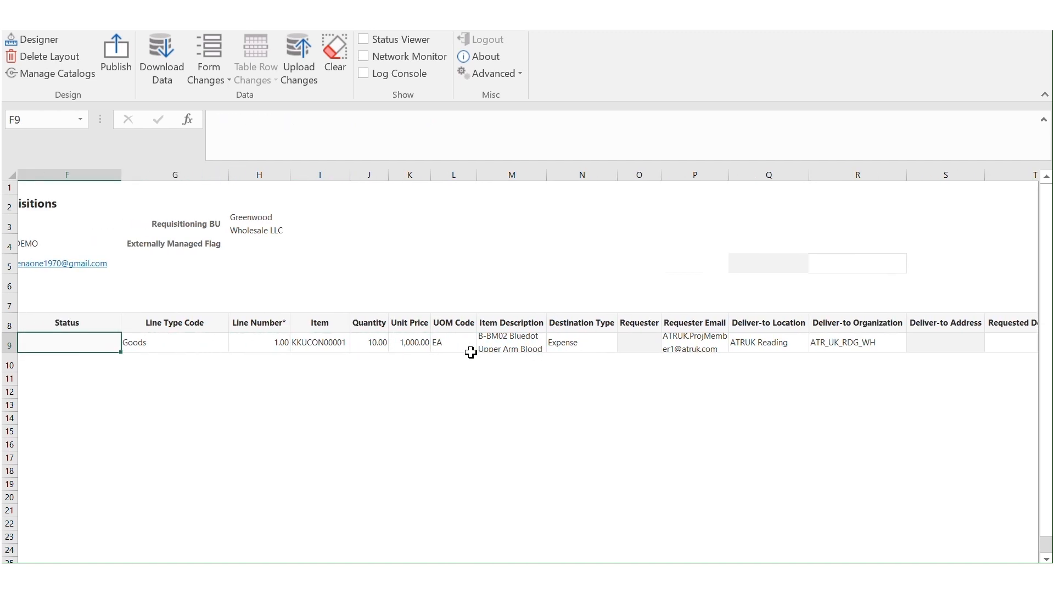
{"action": "key", "text": "shift+Tab"}
{"action": "key", "text": "shift+Tab"}
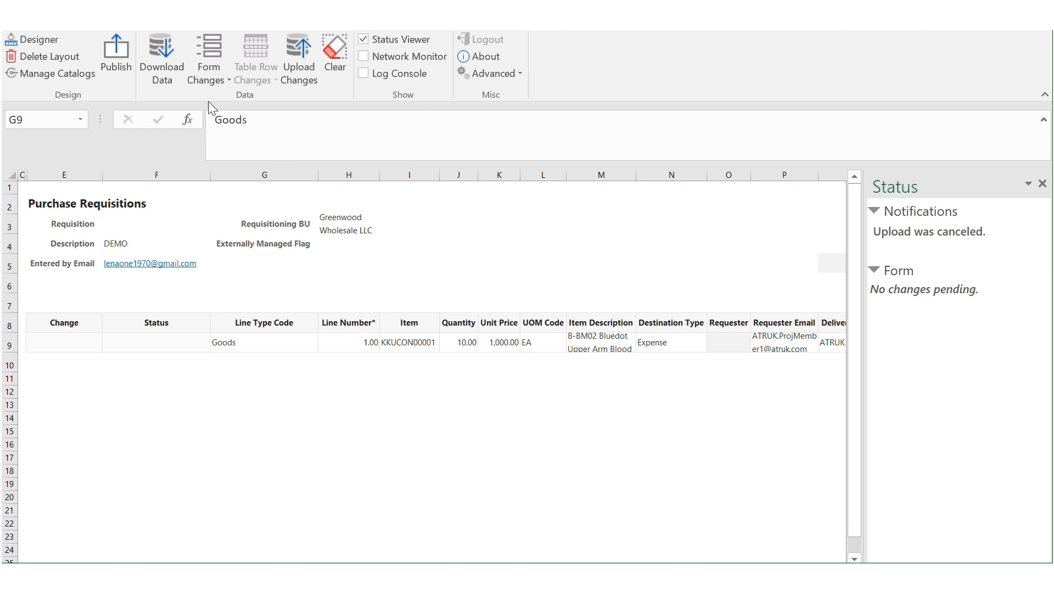
Step: Upload the requisition changes from the Oracle Visual Builder ribbon
{"action": "left_click", "coordinate": [305, 65]}
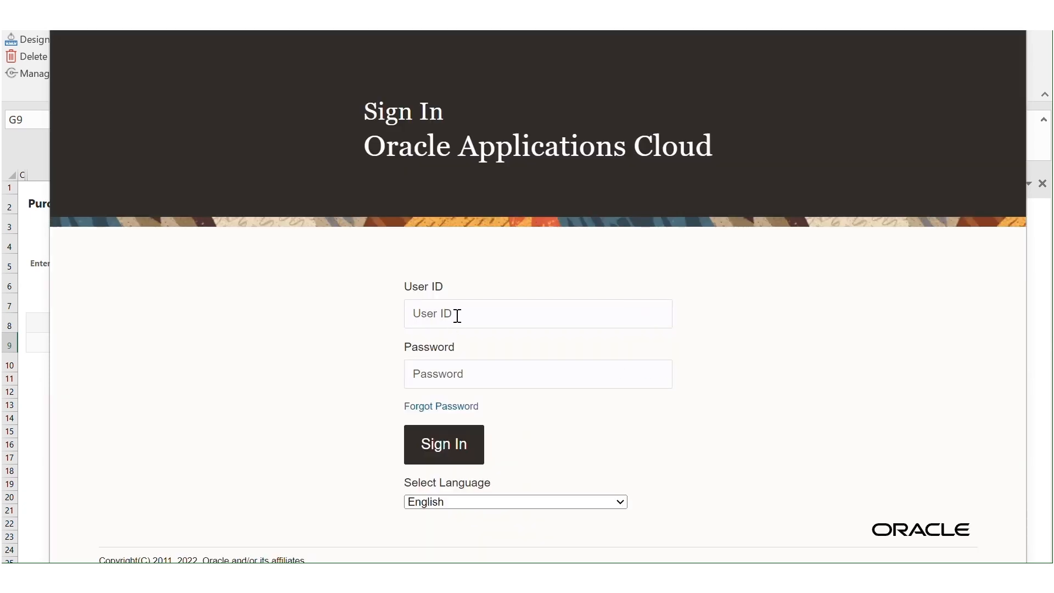
Step: Sign in to Oracle Applications Cloud with the account's user ID and password
{"action": "left_click", "coordinate": [458, 316]}
{"action": "key", "text": "Tab"}
{"action": "type", "text": "***********"}
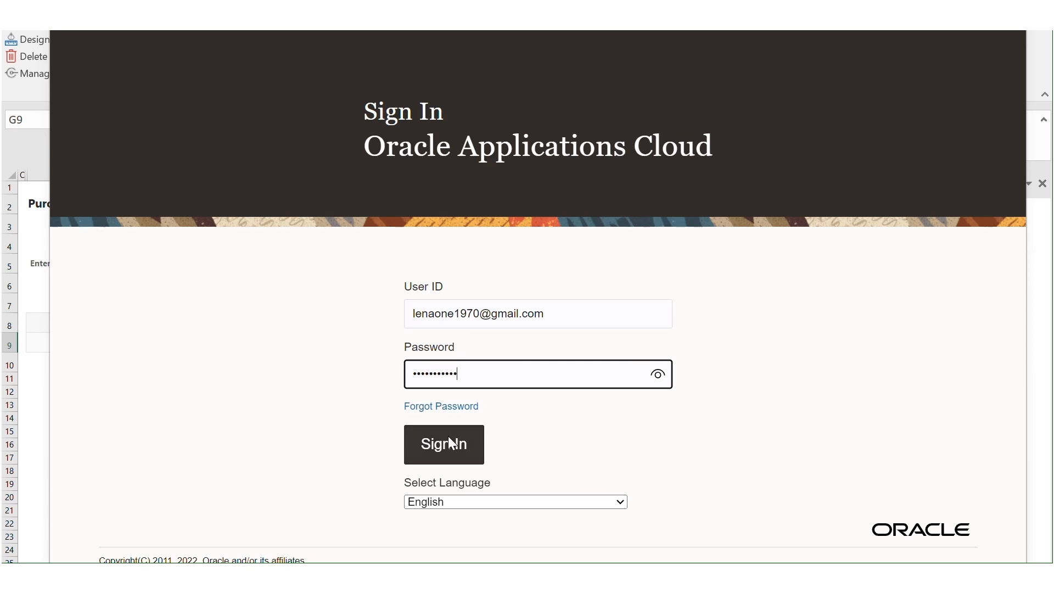
{"action": "left_click", "coordinate": [451, 28]}
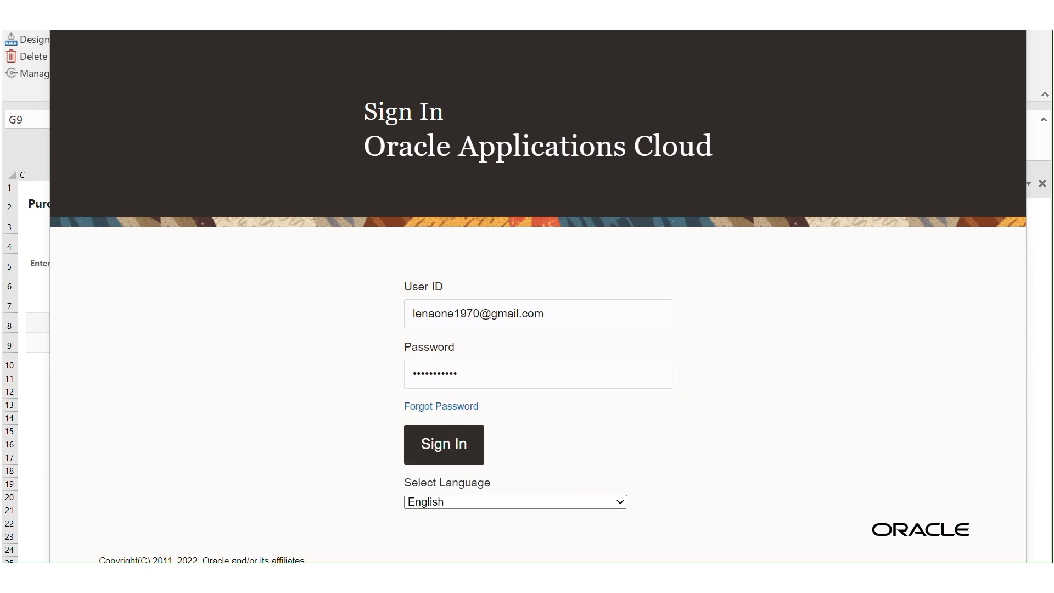